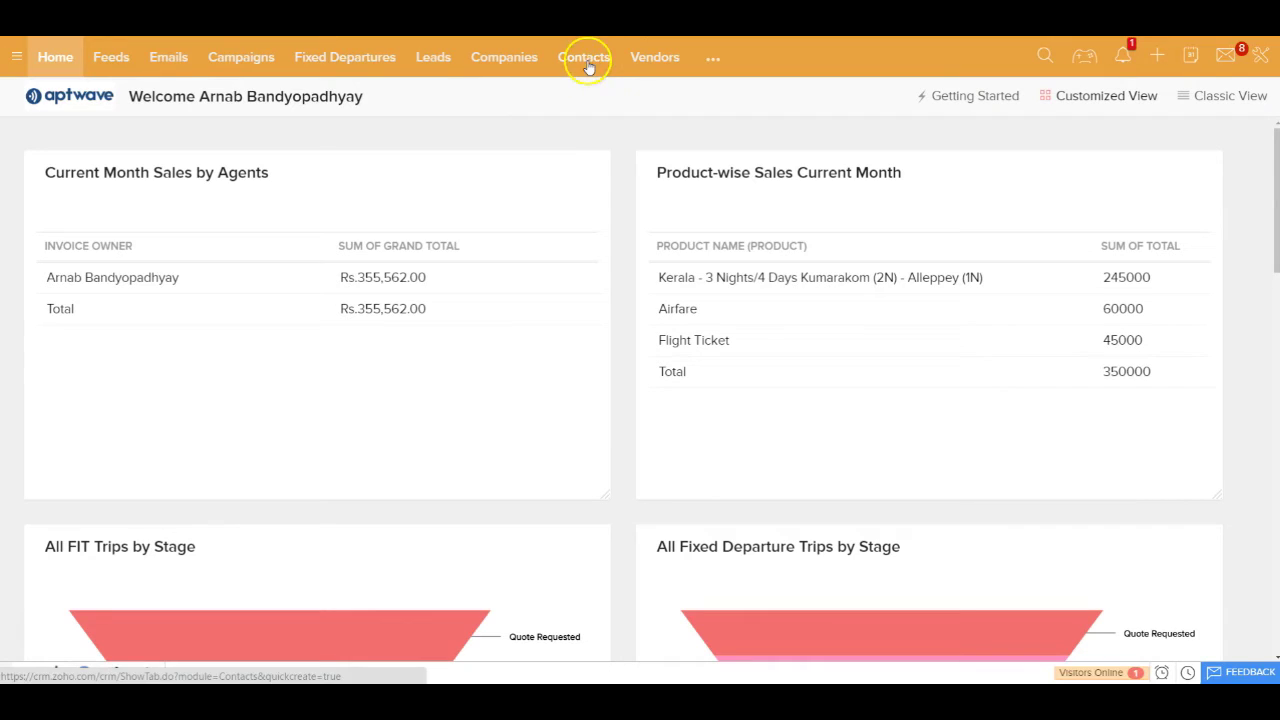
# Step: Go to the Contacts module from the Home dashboard
pyautogui.click(586, 62)
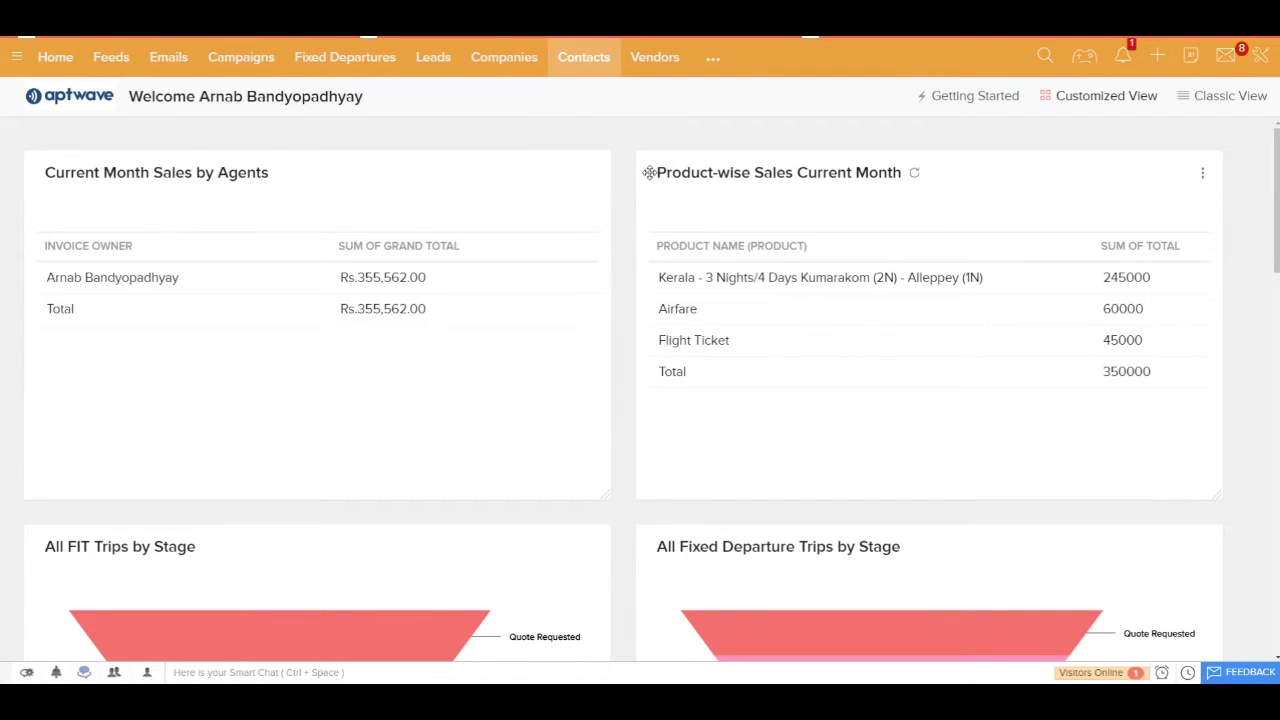
# Step: Open the client's contact and go to the linked Kerala 3 Nights/4 Days Kumarakom–Alleppey trip
pyautogui.click(637, 233)
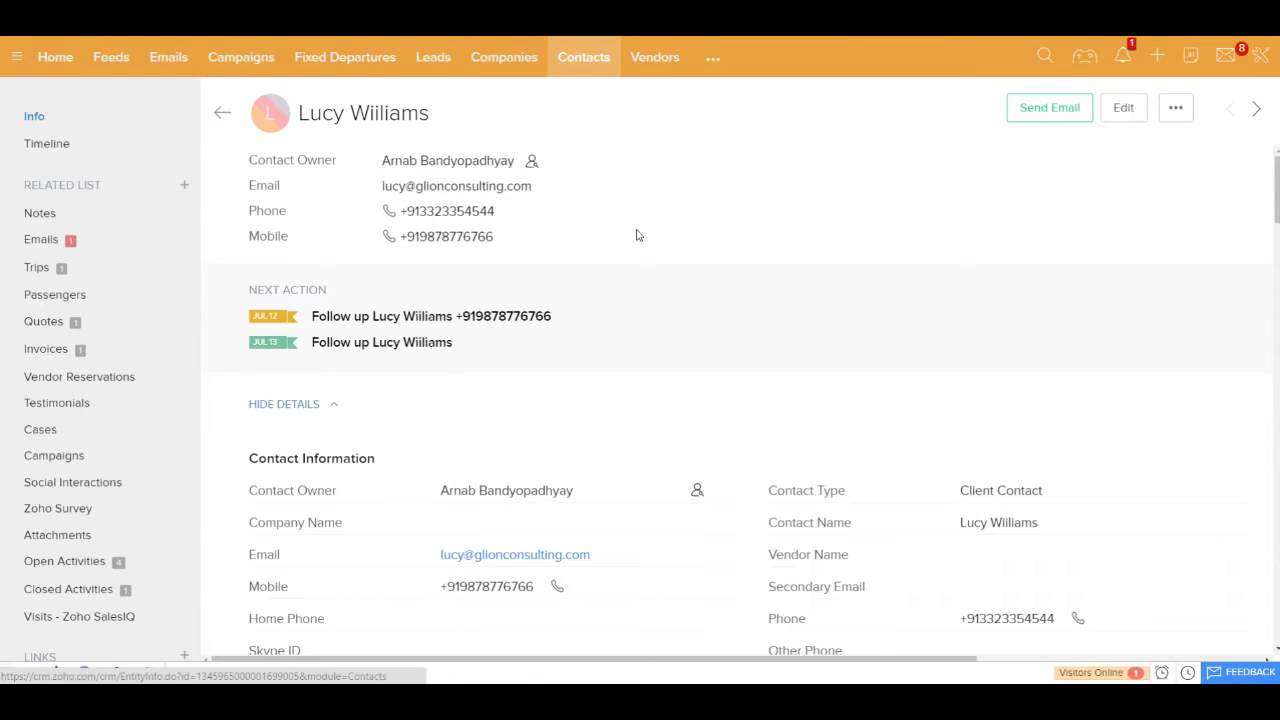
pyautogui.scroll(-10, 320, 308)
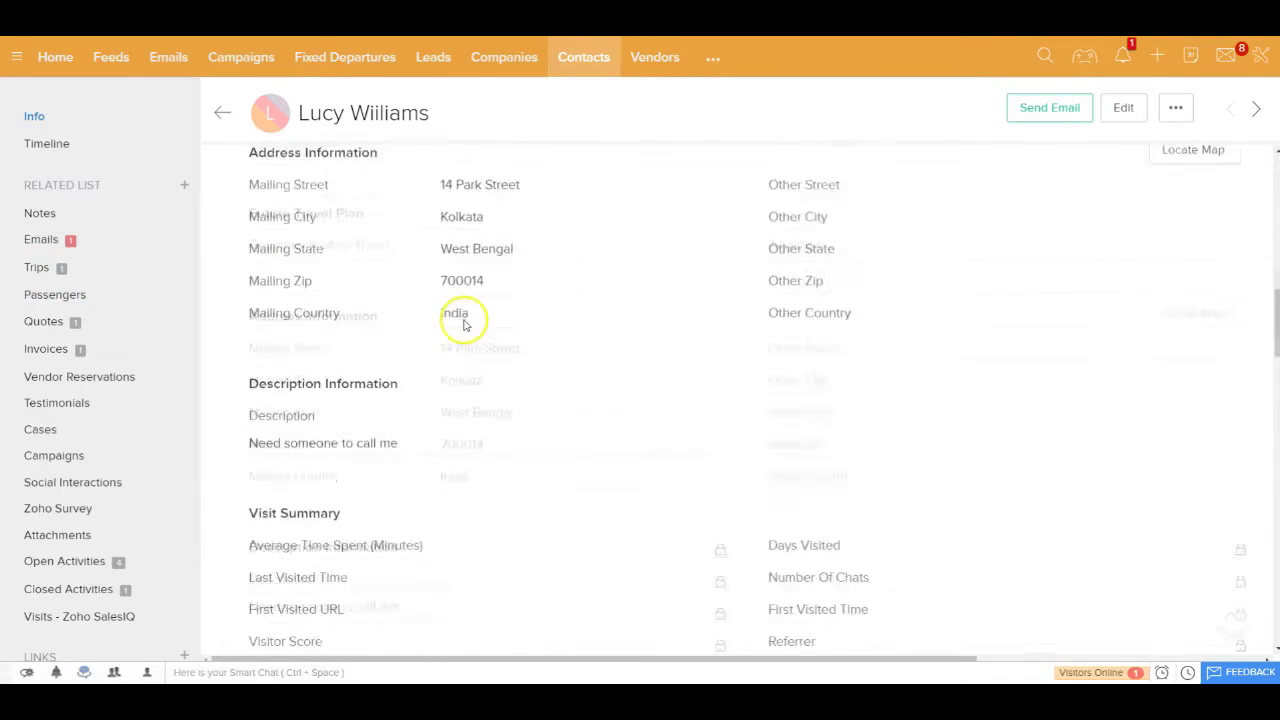
pyautogui.click(490, 240)
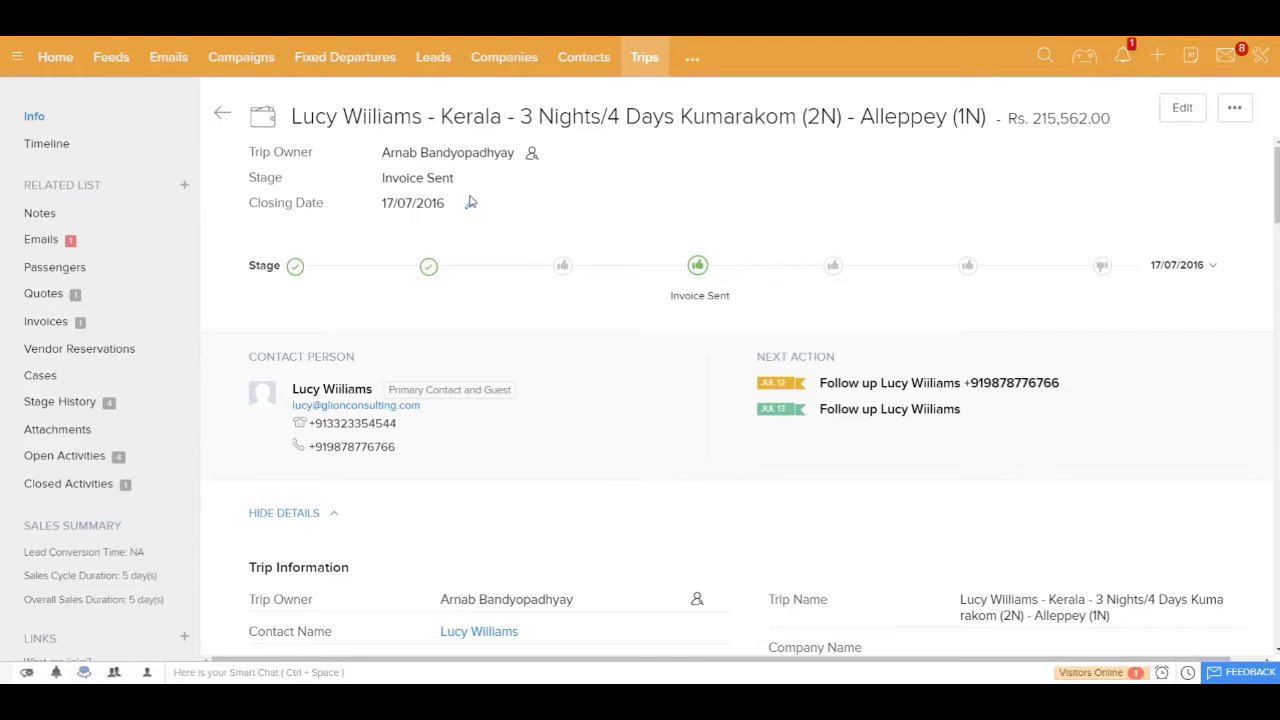
# Step: Switch to the Vendors module from the more-modules menu
pyautogui.click(692, 58)
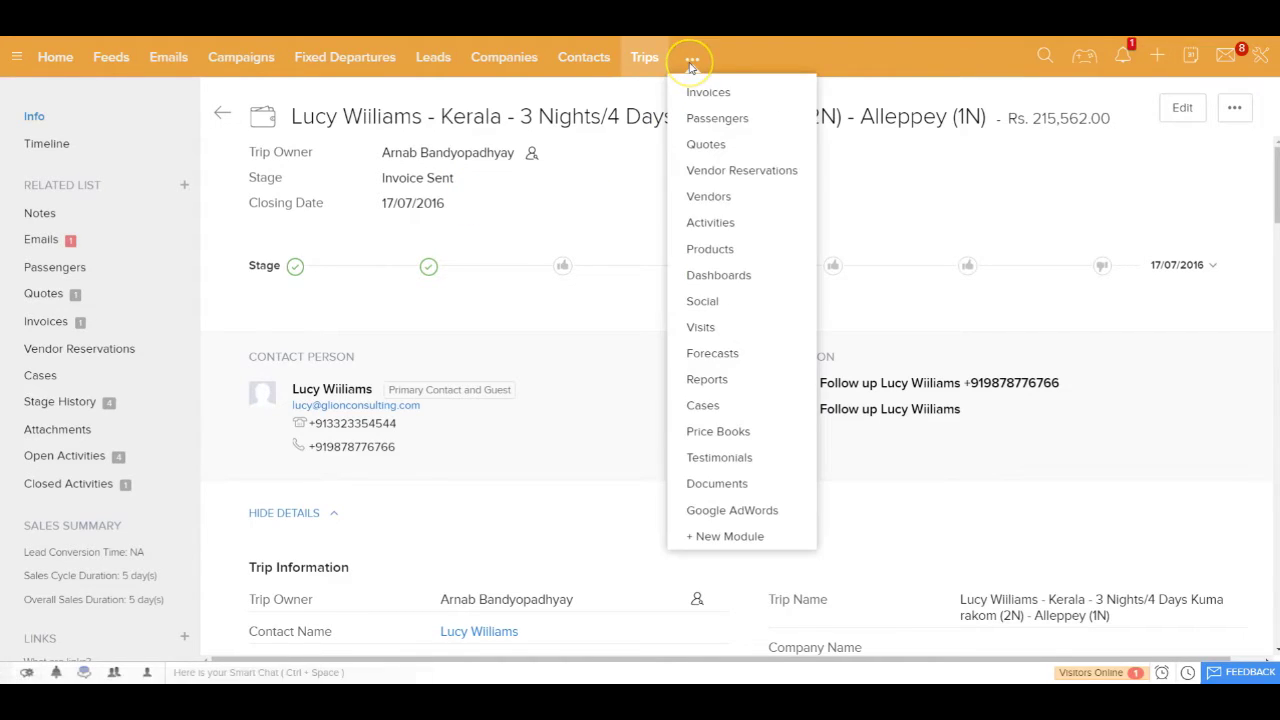
pyautogui.click(712, 197)
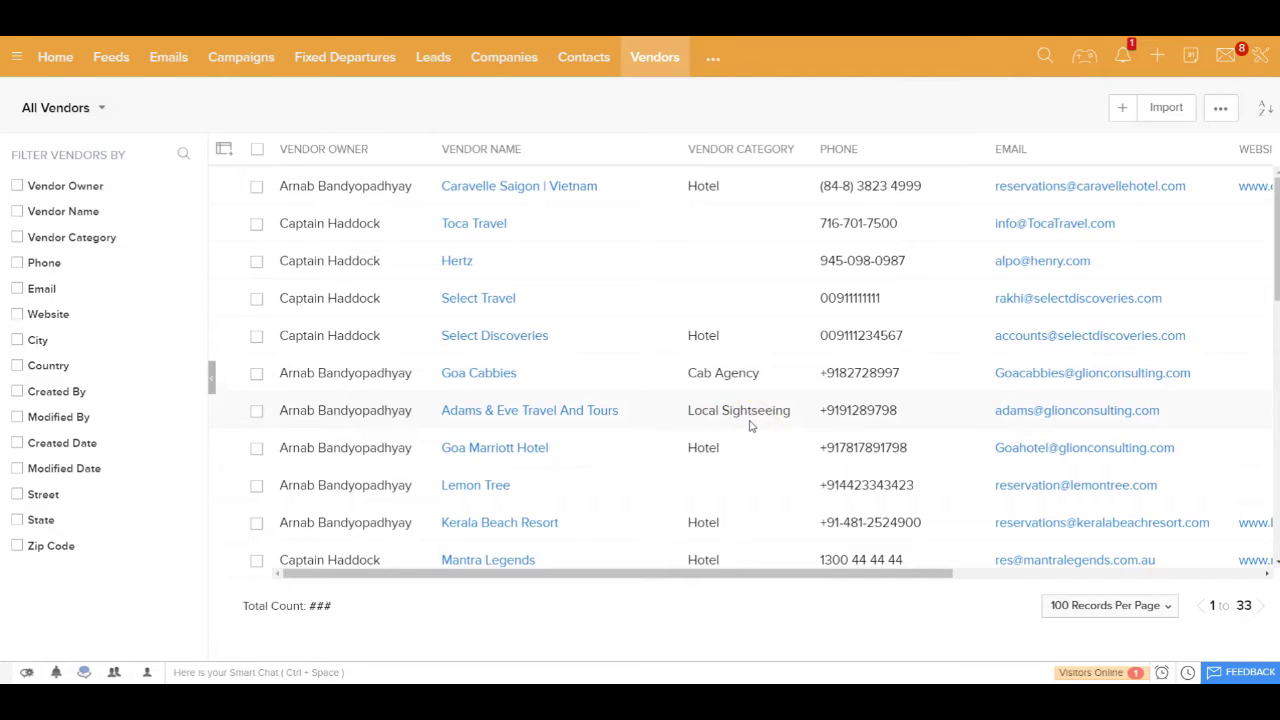
# Step: Open the Kerala Beach Resort vendor record from the Vendors list
pyautogui.click(488, 527)
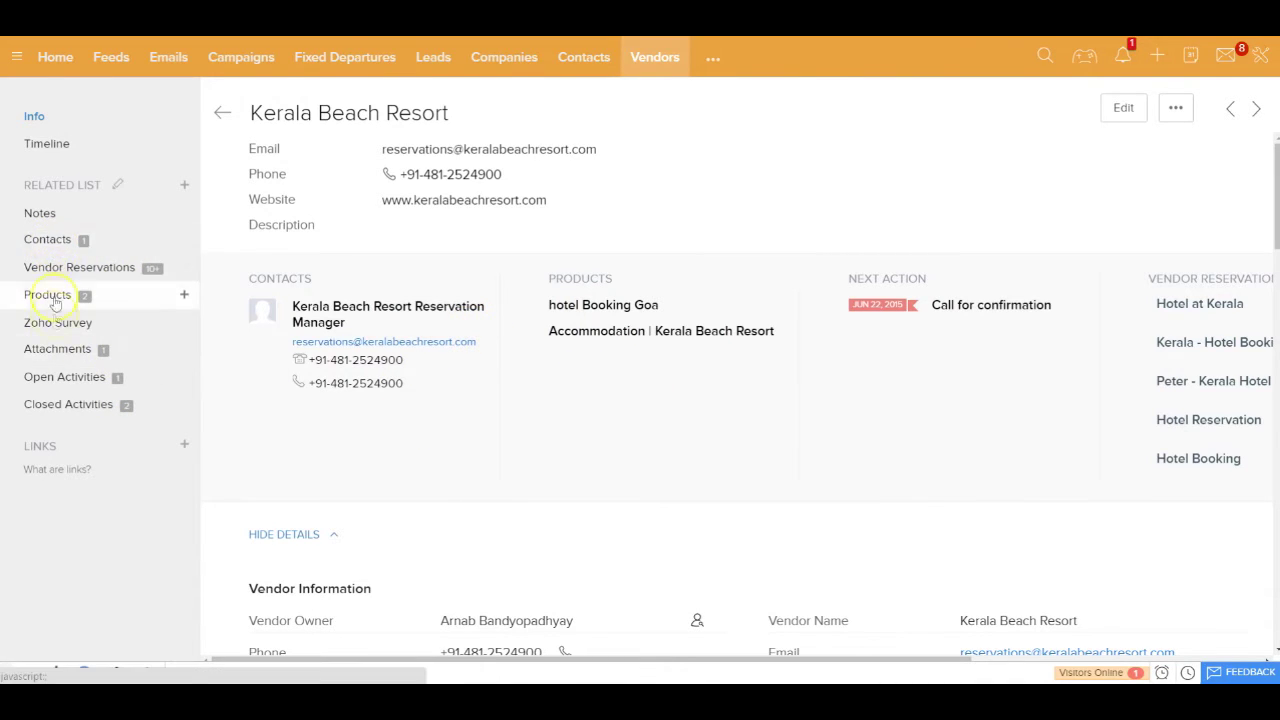
# Step: Show the resort's related contact and reservations, then bring up the quick-create record choices
pyautogui.click(48, 244)
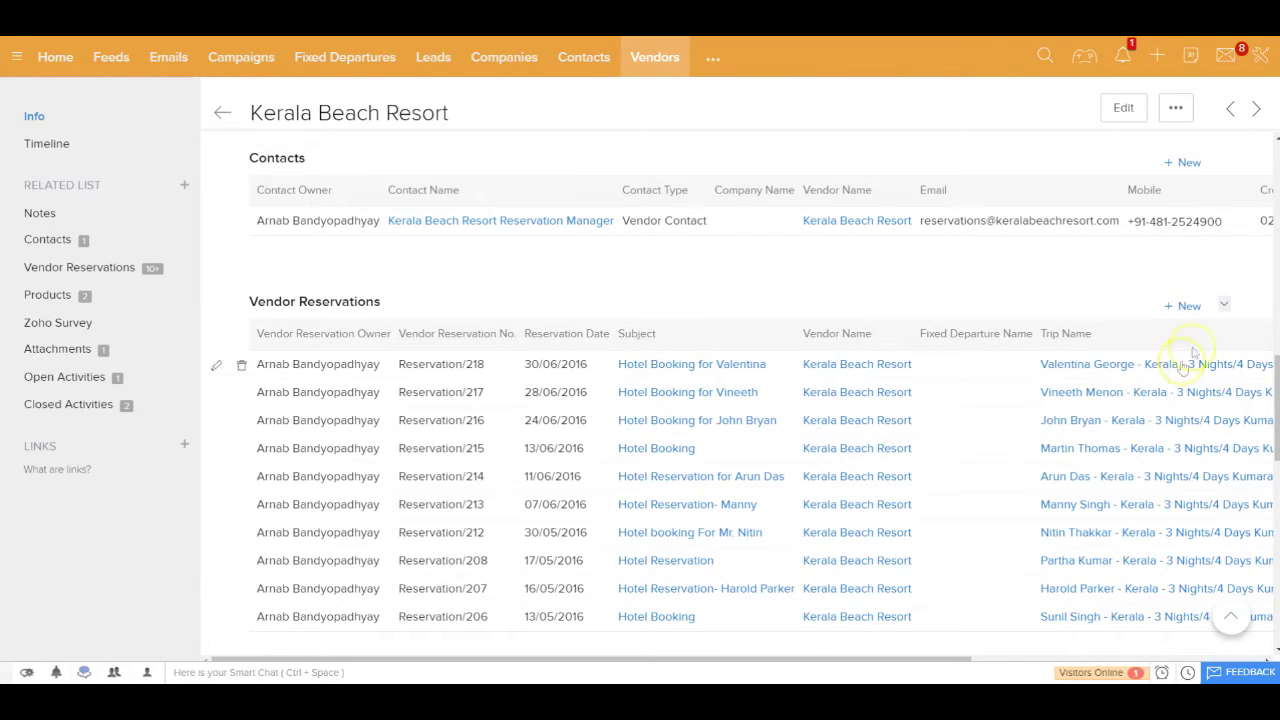
pyautogui.click(1157, 57)
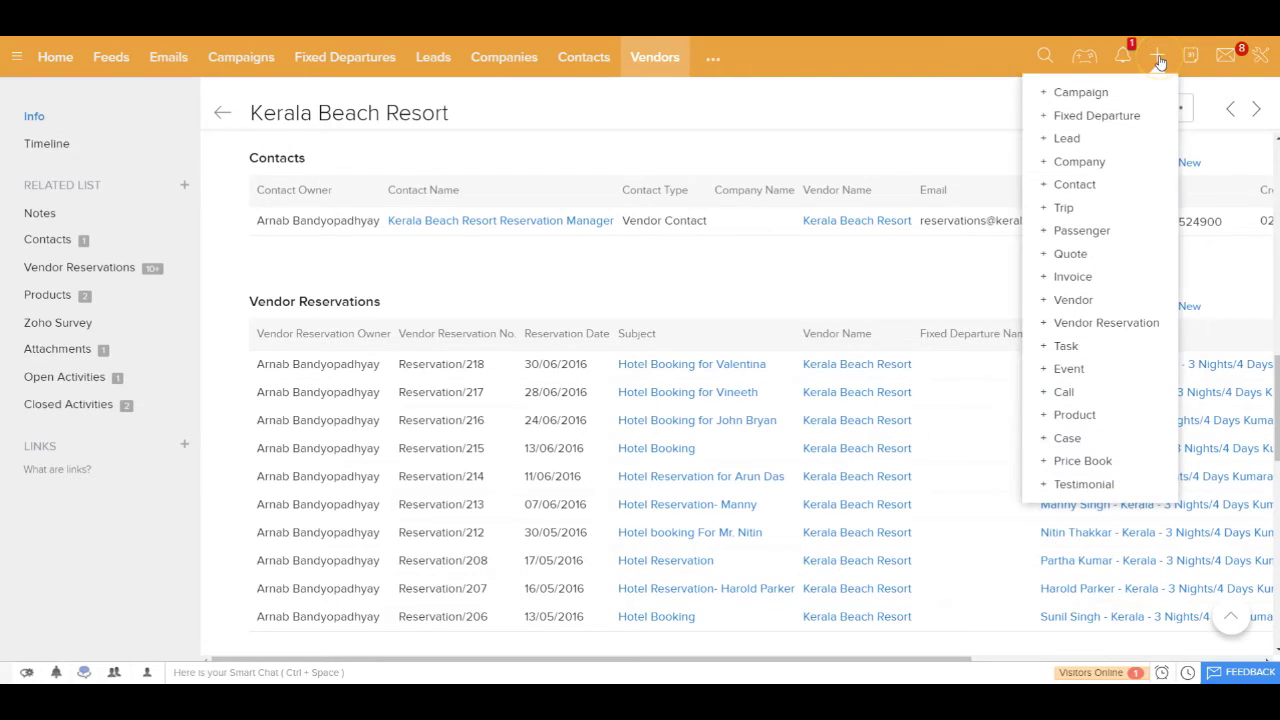
# Step: Start a Vendor Reservation, correct the subject to 'Accommodation', and set vendor Kerala Beach Resort
pyautogui.click(1124, 331)
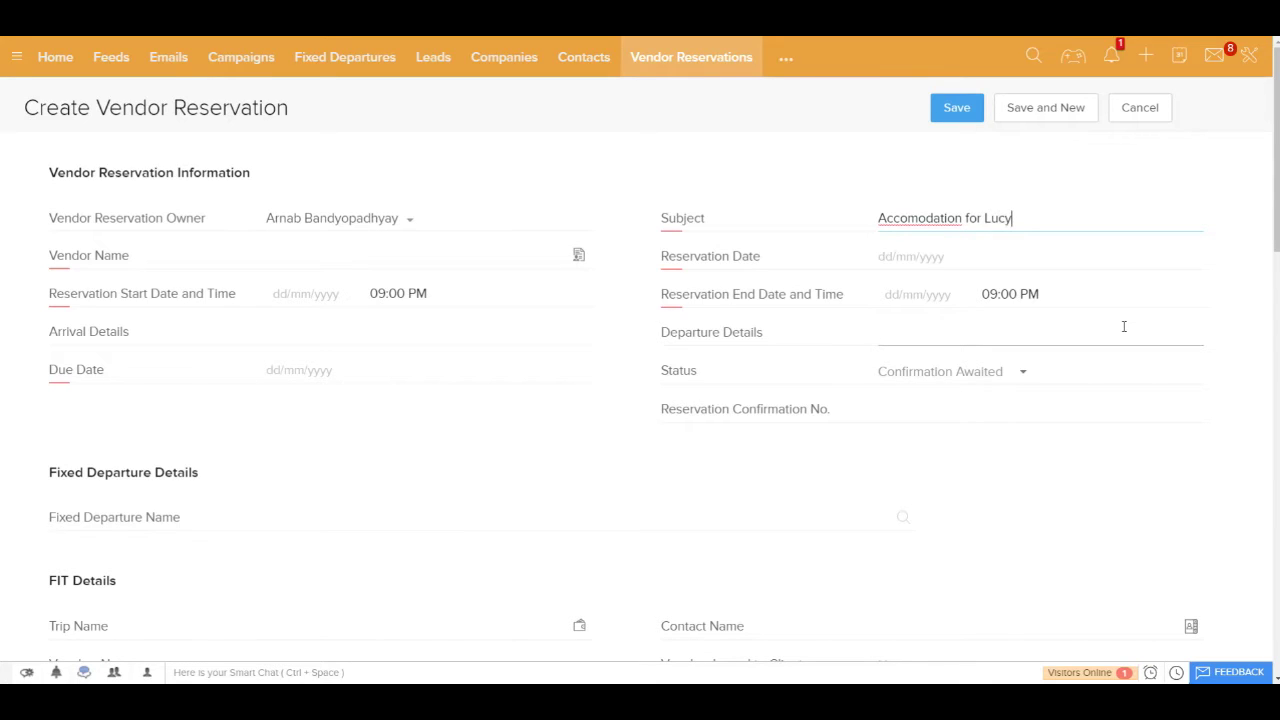
pyautogui.click(921, 218)
pyautogui.write('m')
pyautogui.click(506, 266)
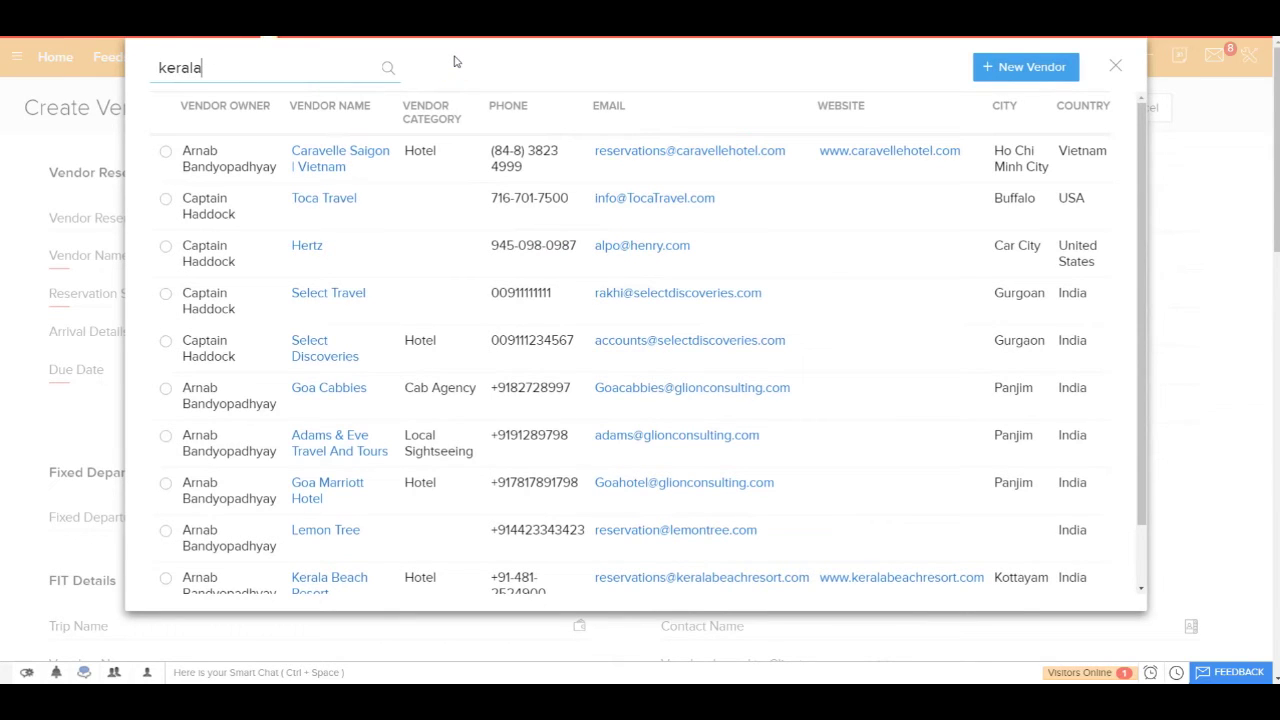
pyautogui.press('Return')
pyautogui.click(345, 158)
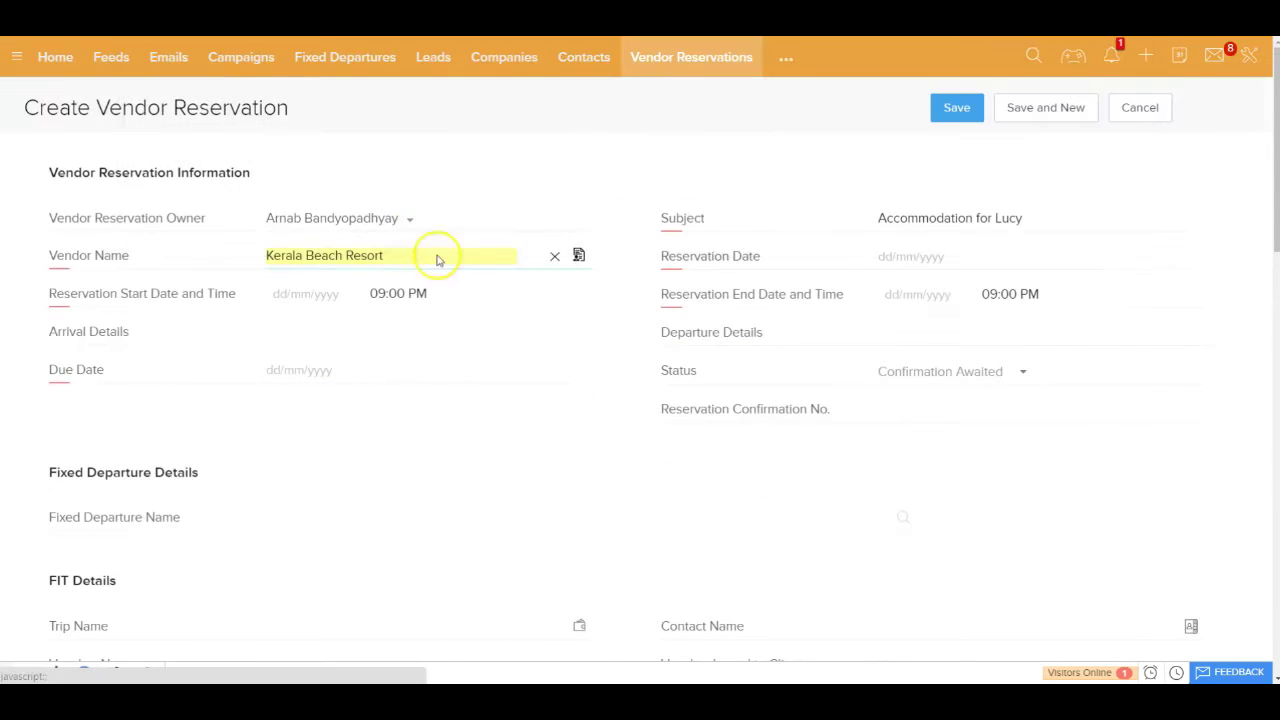
pyautogui.click(930, 255)
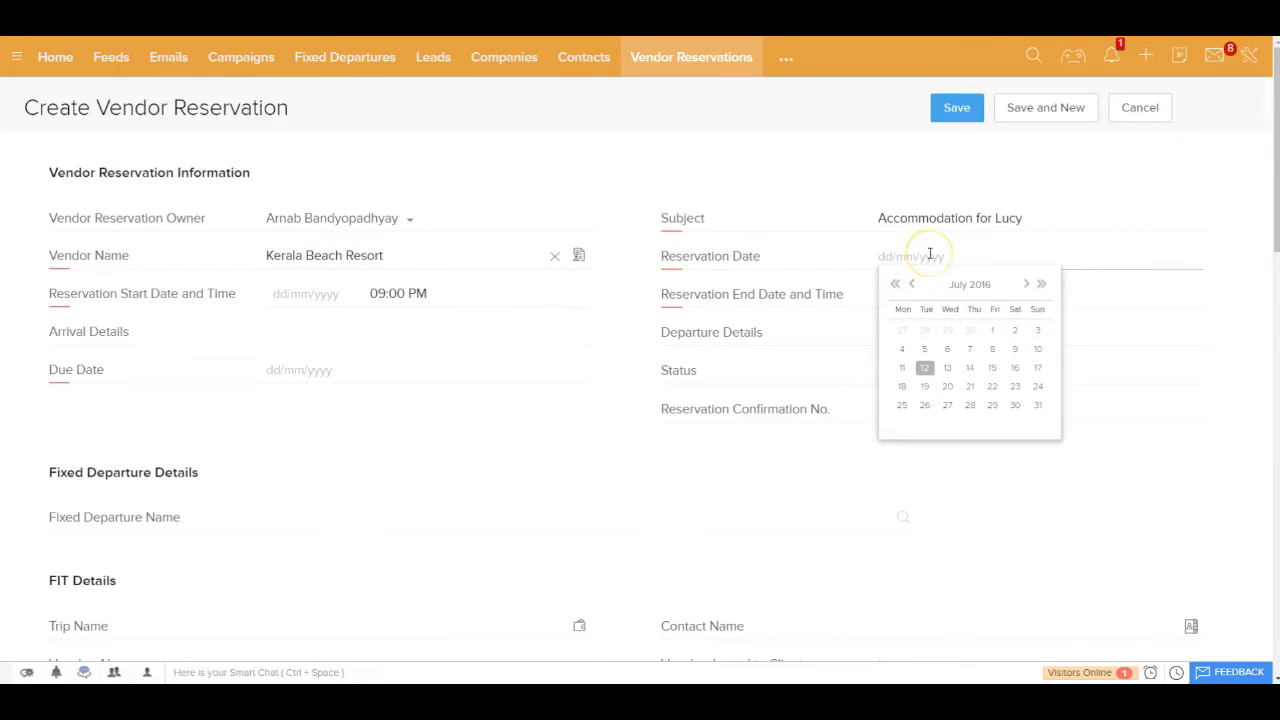
# Step: Set reservation date 12/07/2016 and the stay from 20/07/2016 to 25/07/2016
pyautogui.click(926, 370)
pyautogui.click(301, 293)
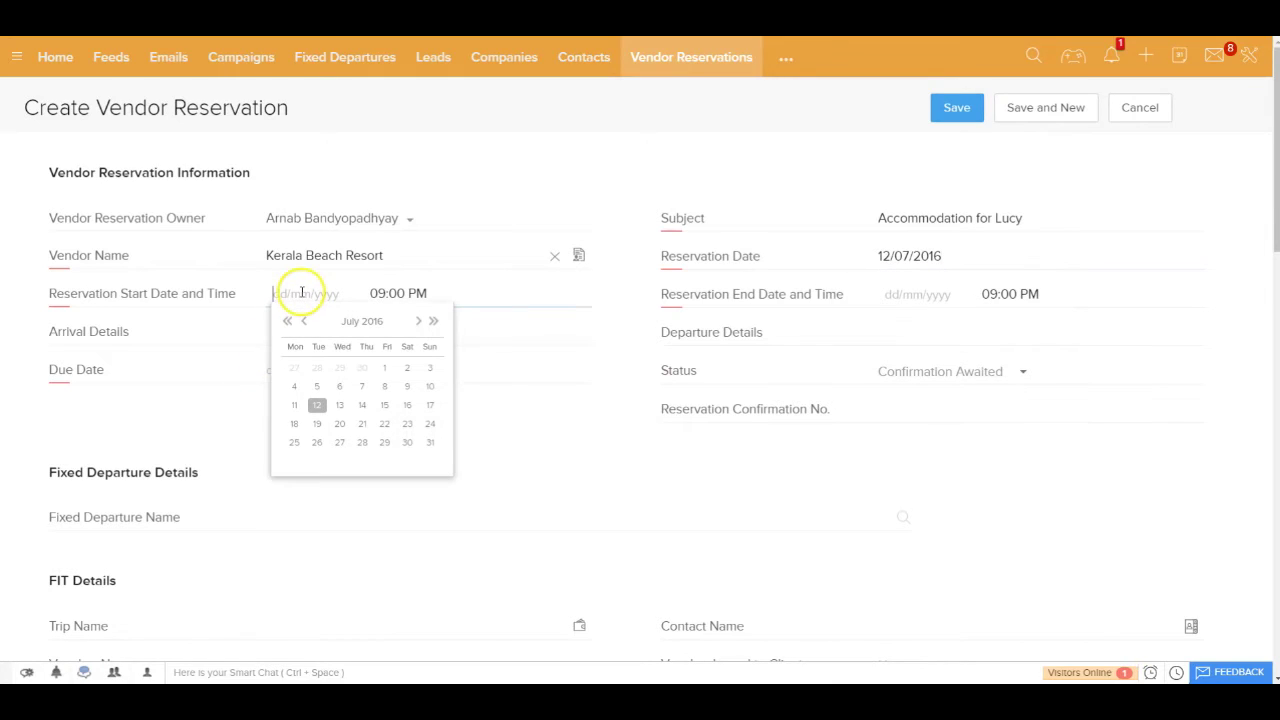
pyautogui.click(340, 425)
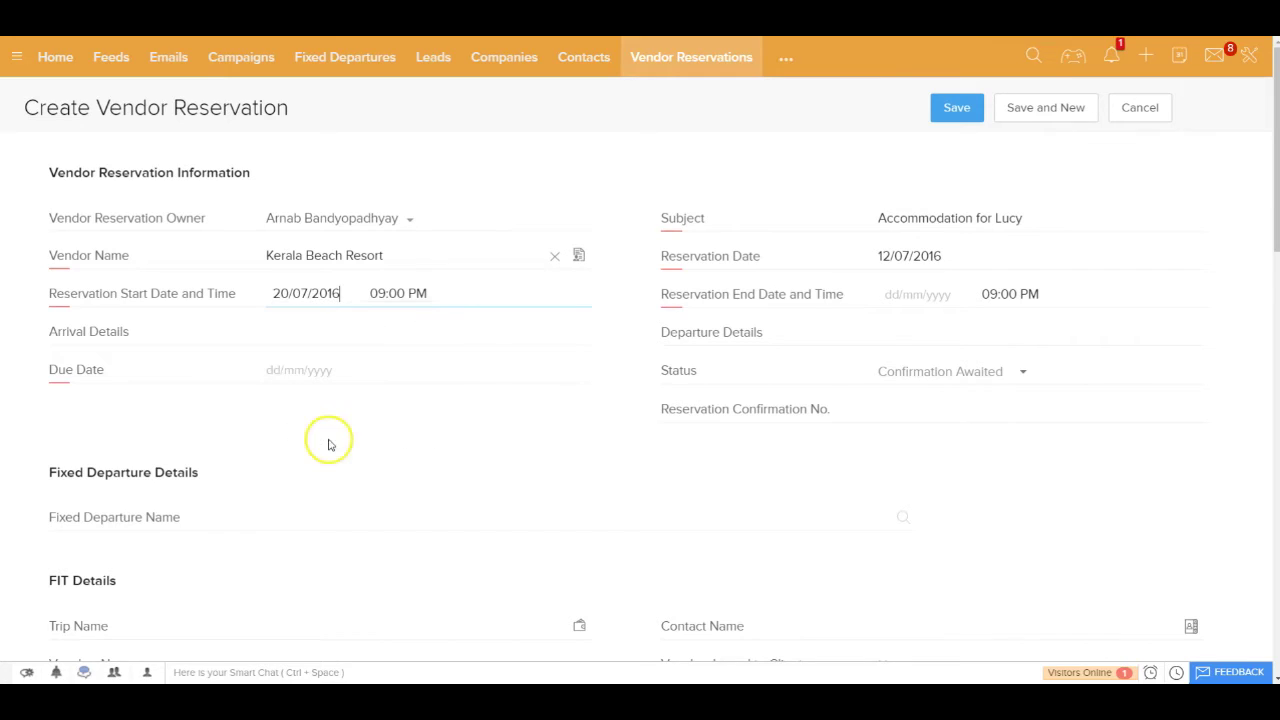
pyautogui.click(928, 297)
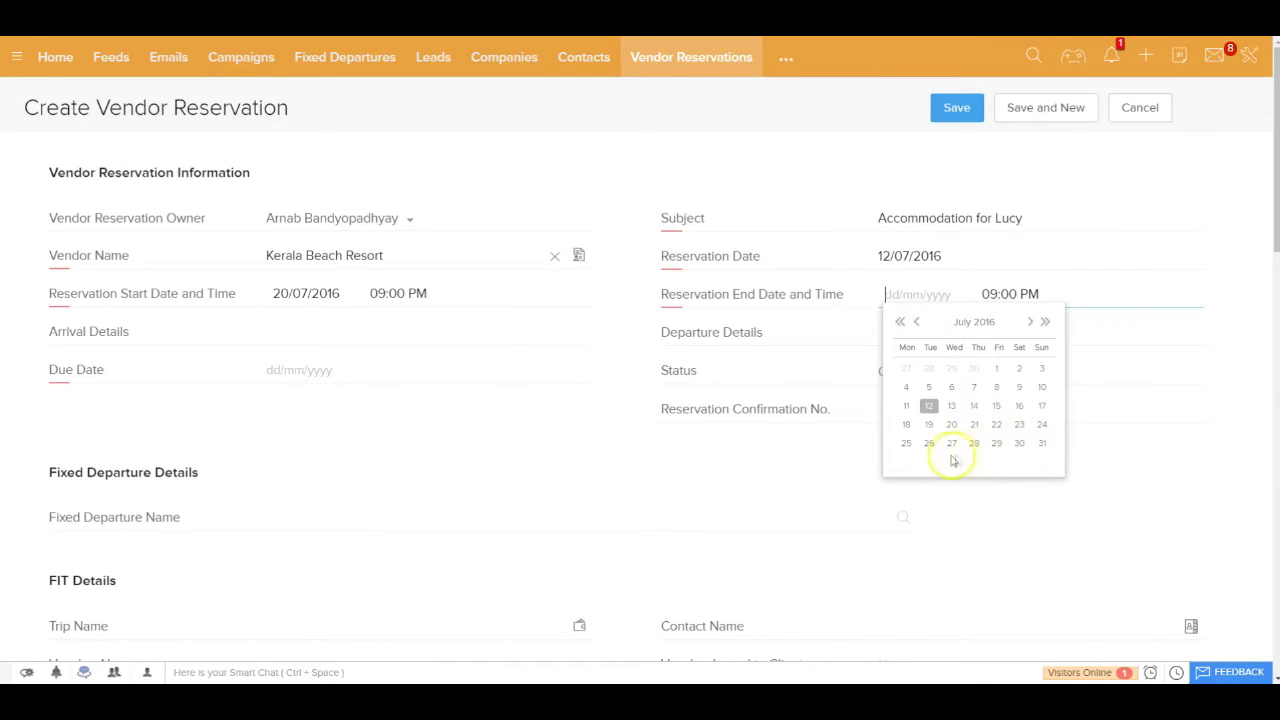
pyautogui.click(907, 446)
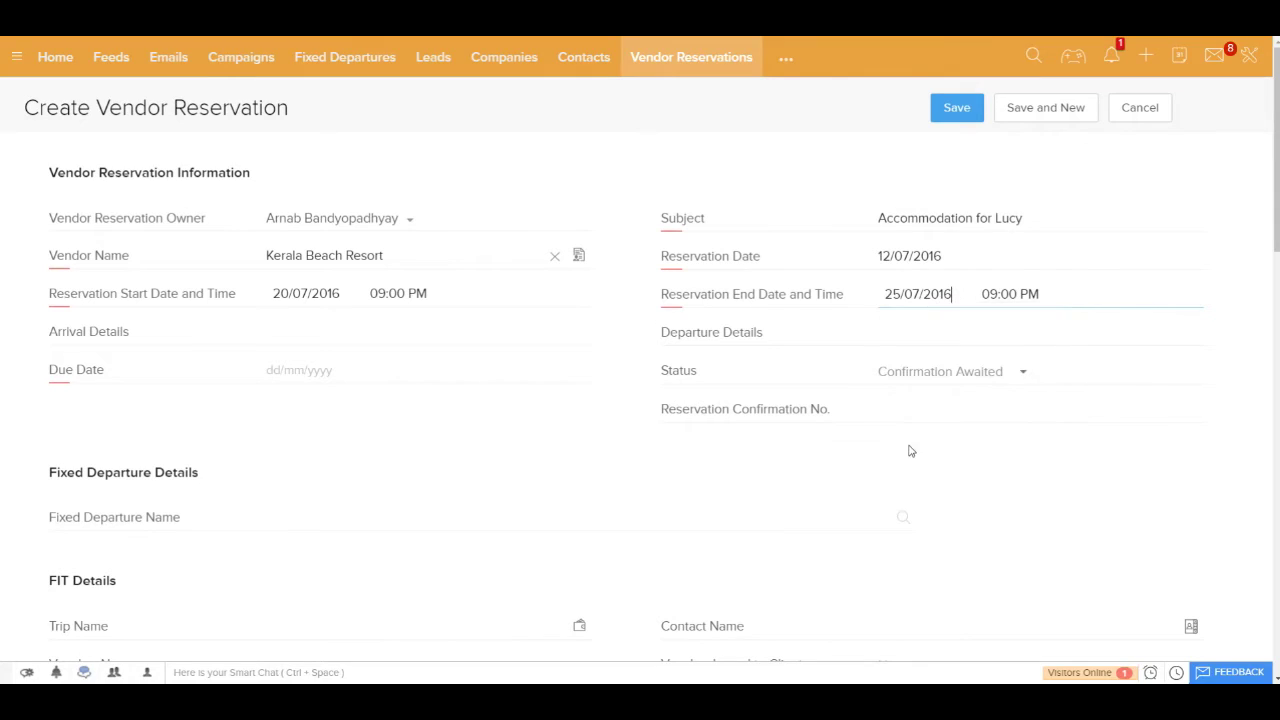
# Step: Enter arrival By Indigo, departure By British Airways, and due date 15/07/2016
pyautogui.click(308, 333)
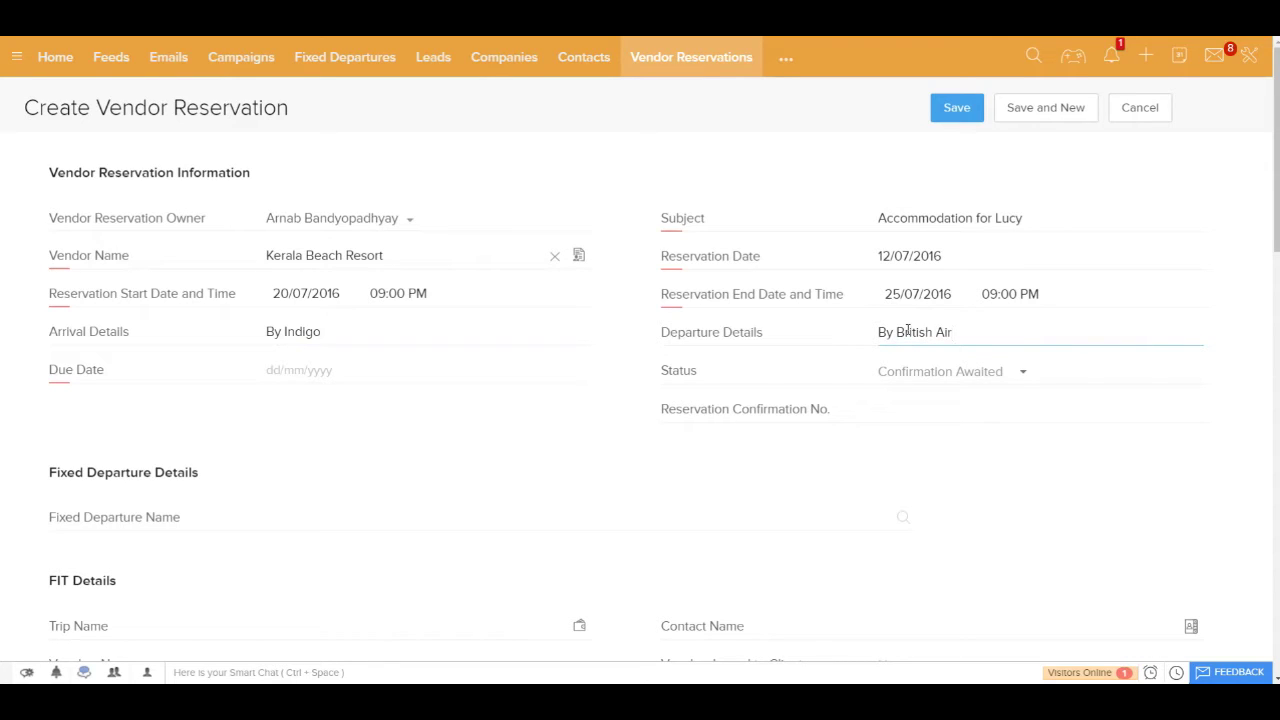
pyautogui.click(323, 368)
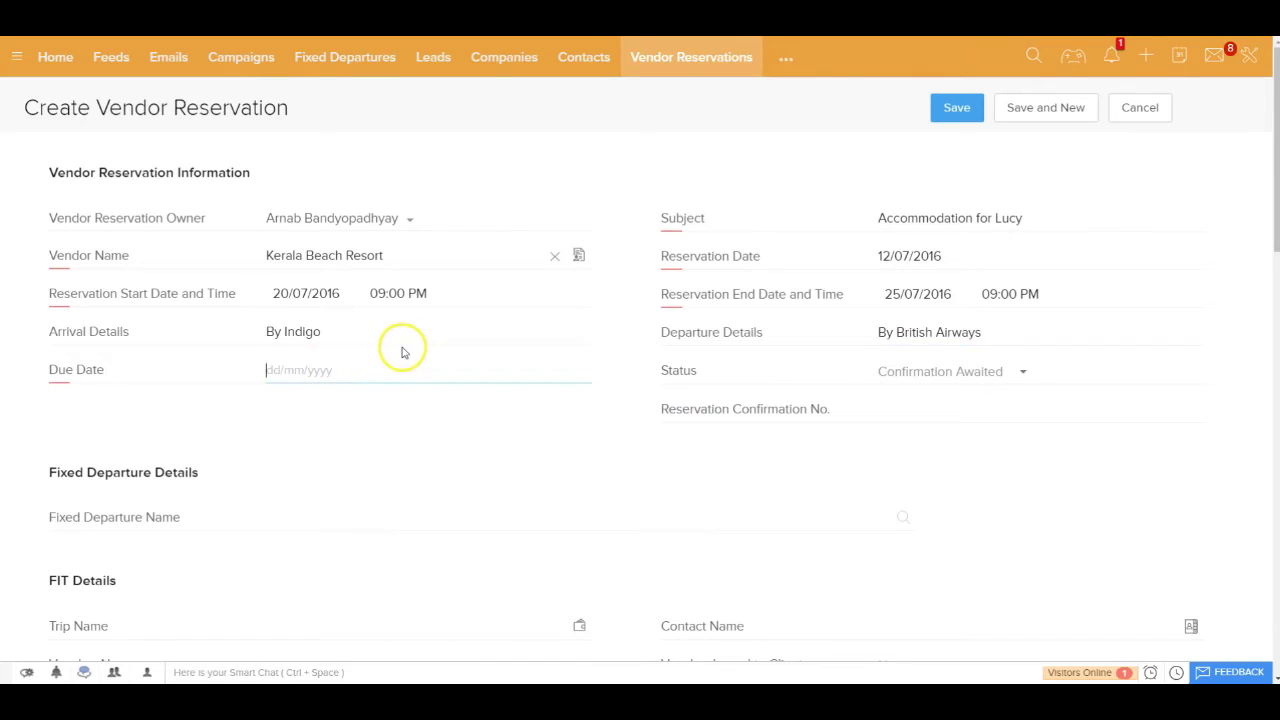
pyautogui.click(312, 372)
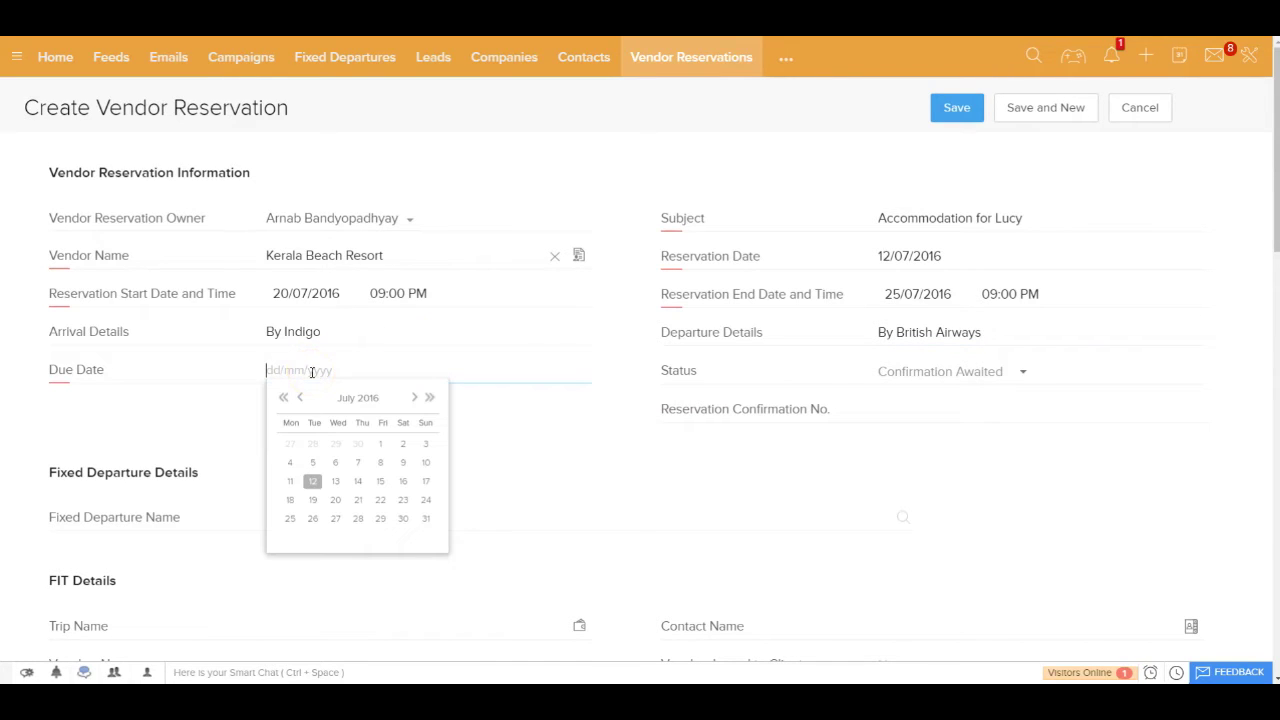
pyautogui.click(380, 484)
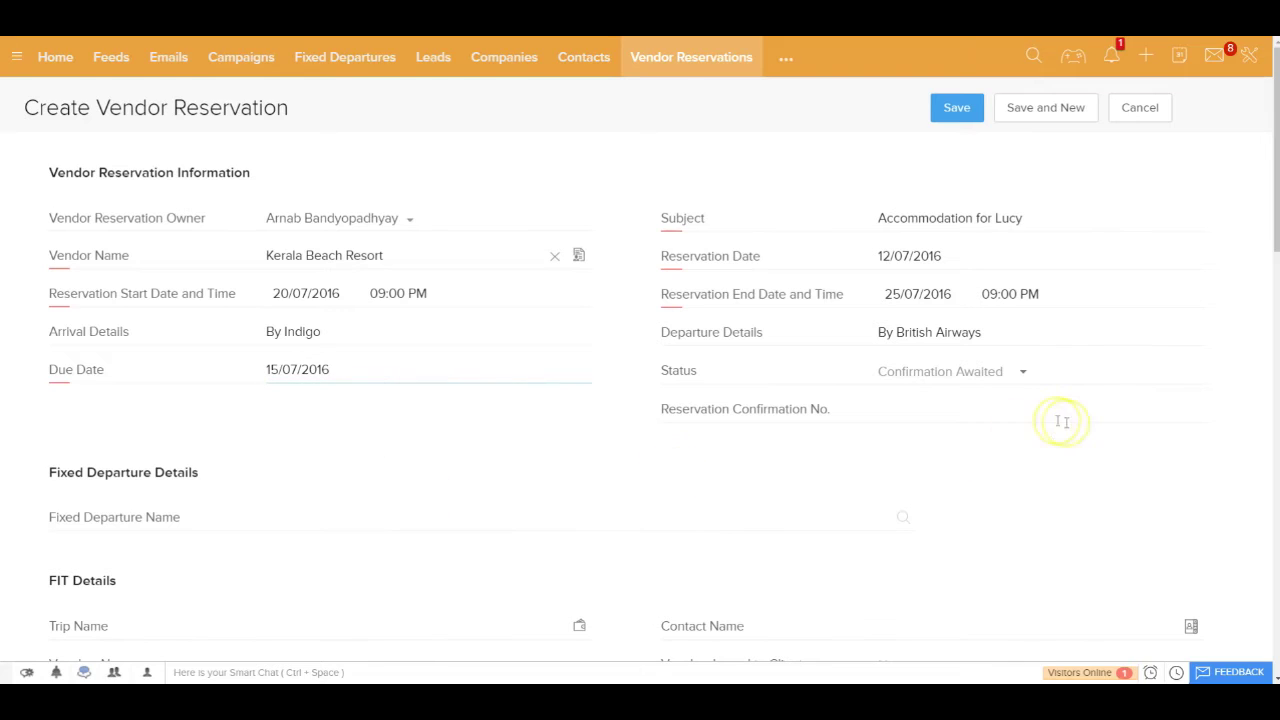
pyautogui.click(1020, 383)
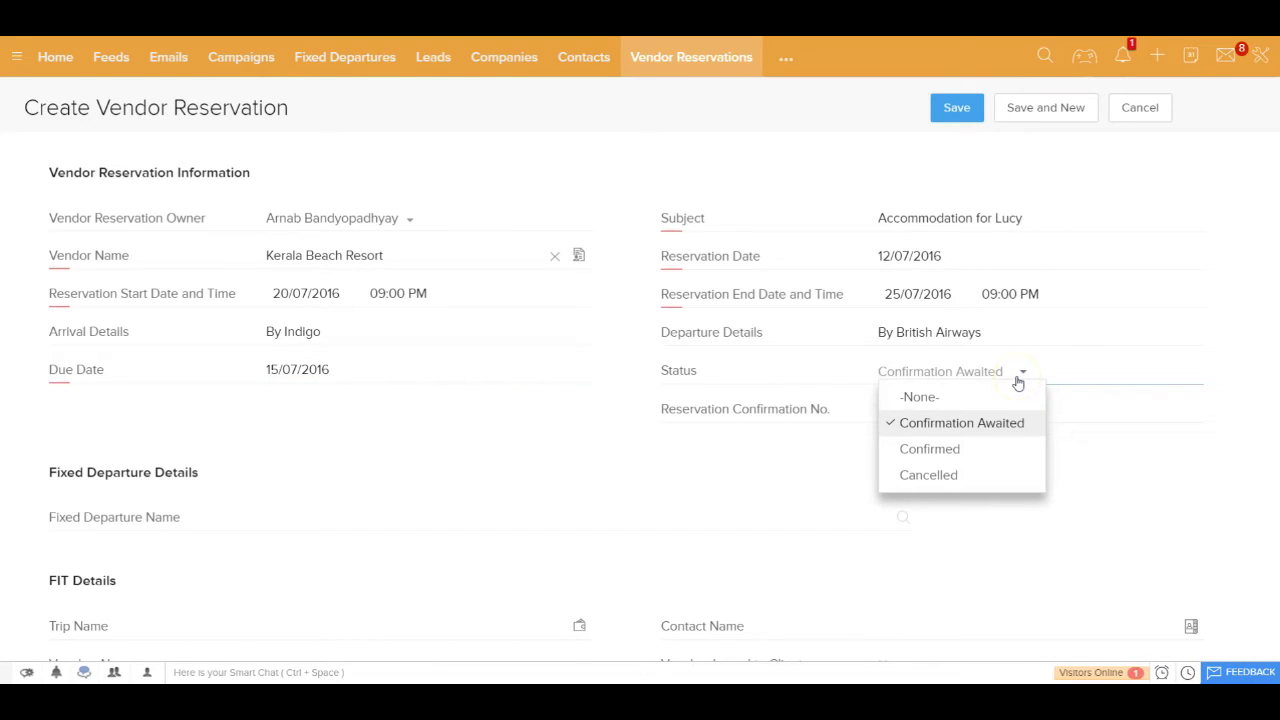
# Step: Keep status Confirmation Awaited and link the client's Kerala 3 Nights/4 Days trip
pyautogui.click(1262, 453)
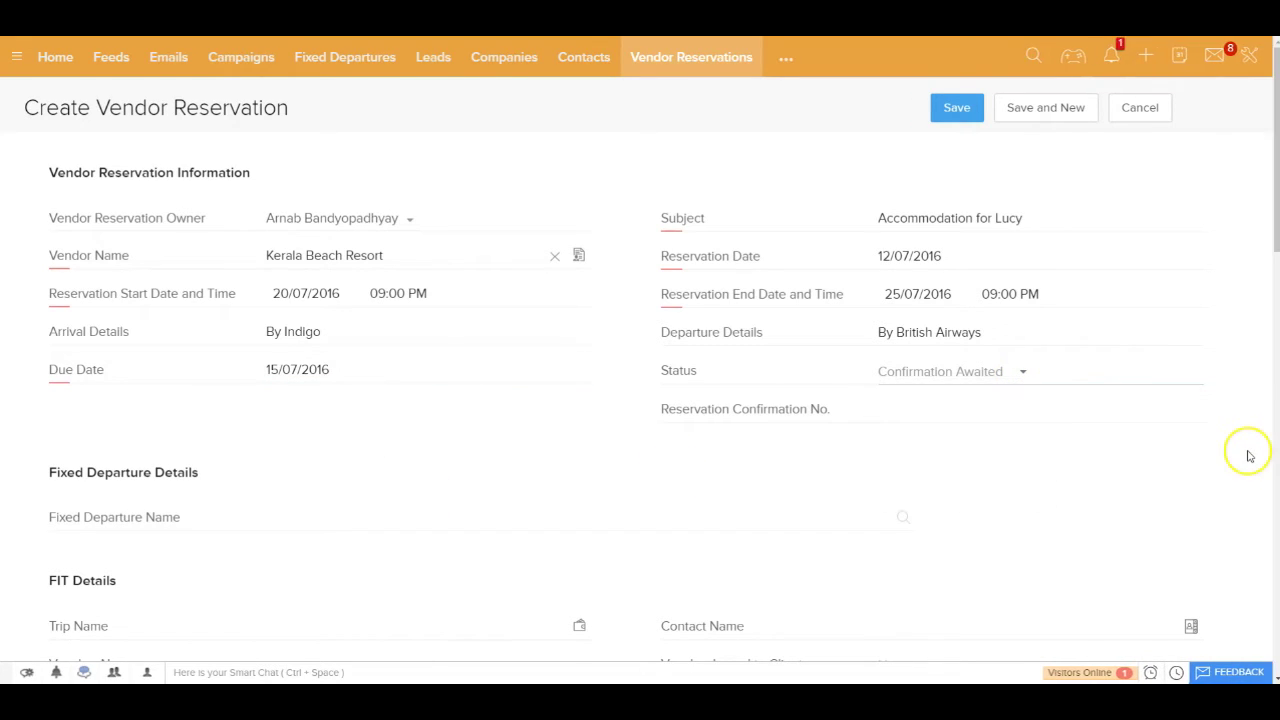
pyautogui.scroll(-1, 1270, 260)
pyautogui.scroll(-1, 1276, 280)
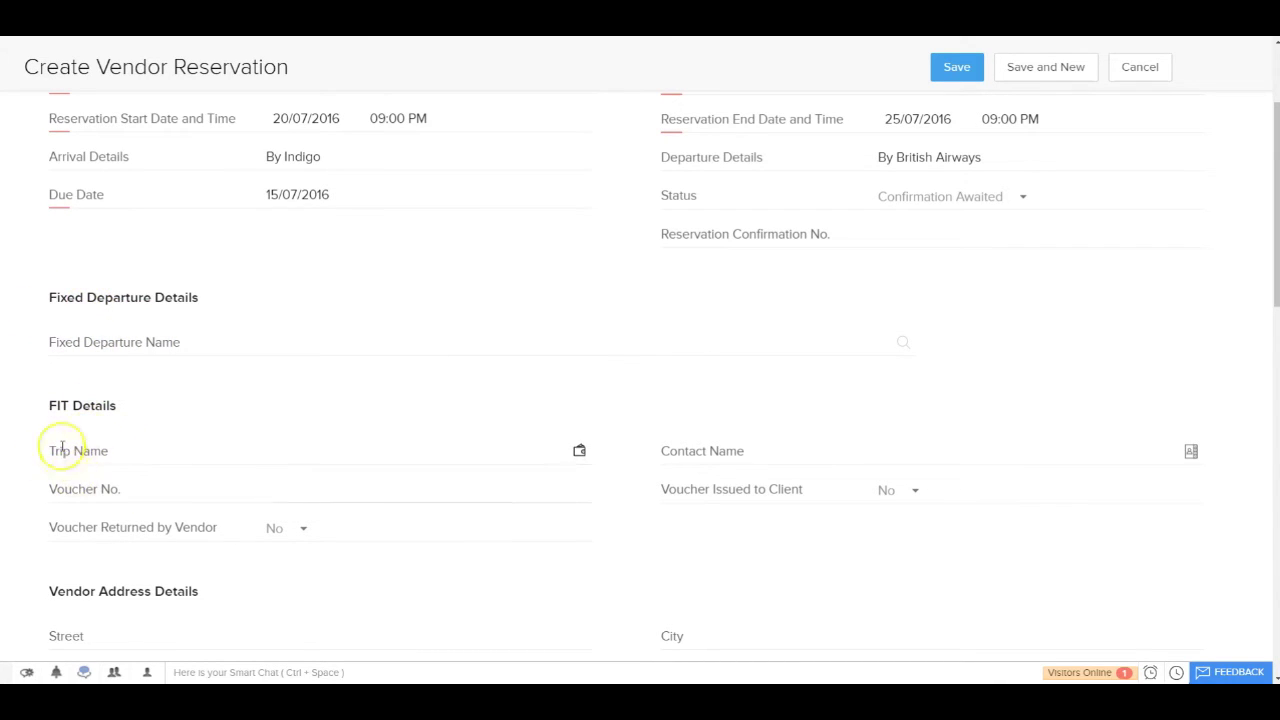
pyautogui.click(580, 451)
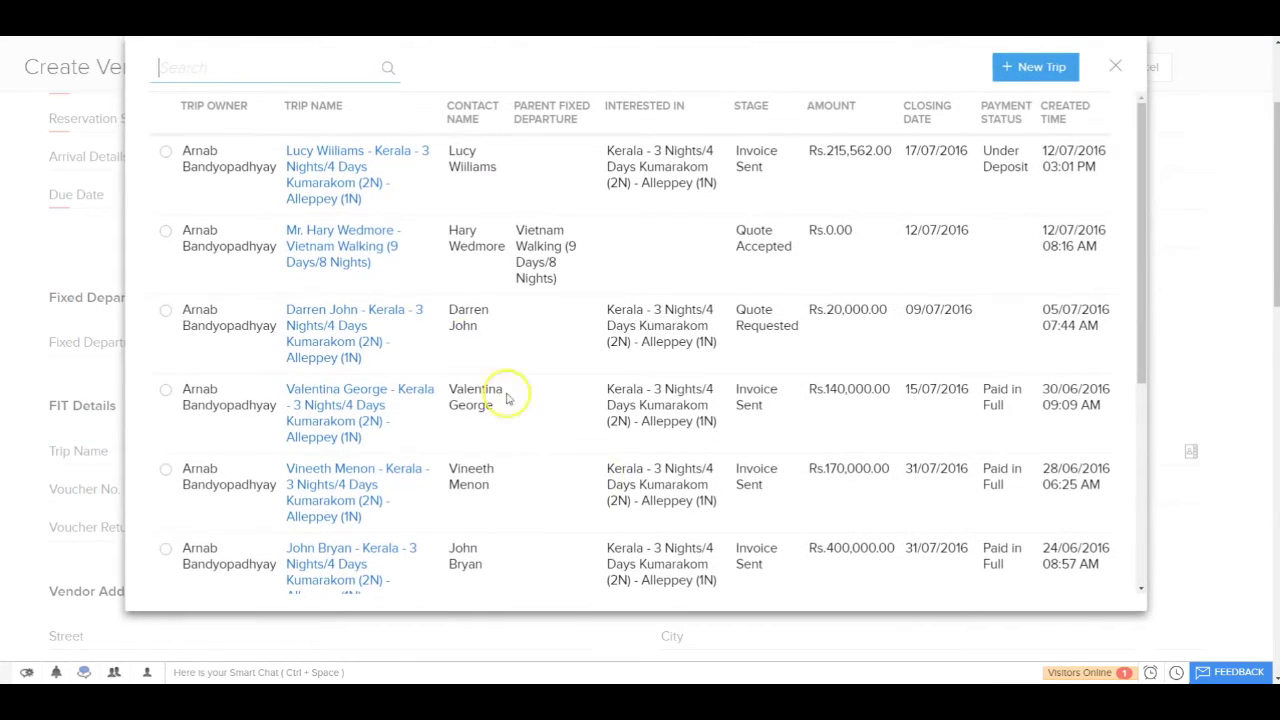
pyautogui.click(310, 183)
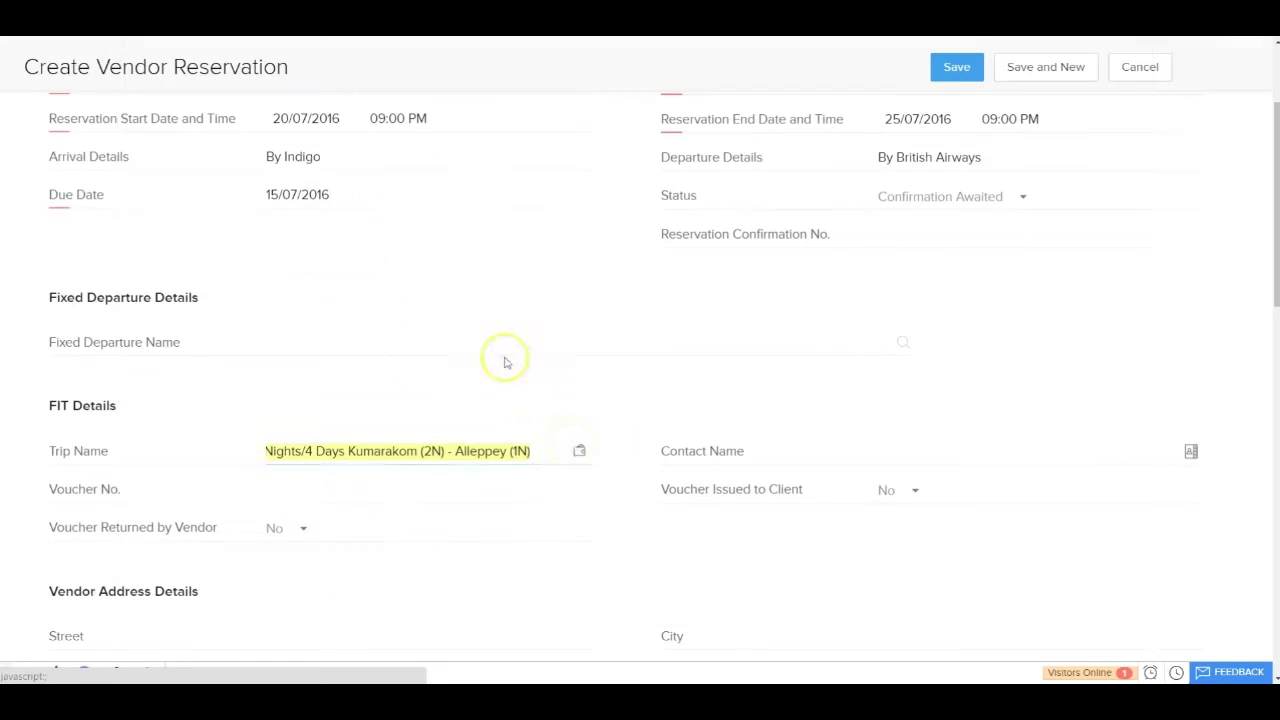
# Step: Set the guest as the reservation's Contact Name
pyautogui.click(1191, 453)
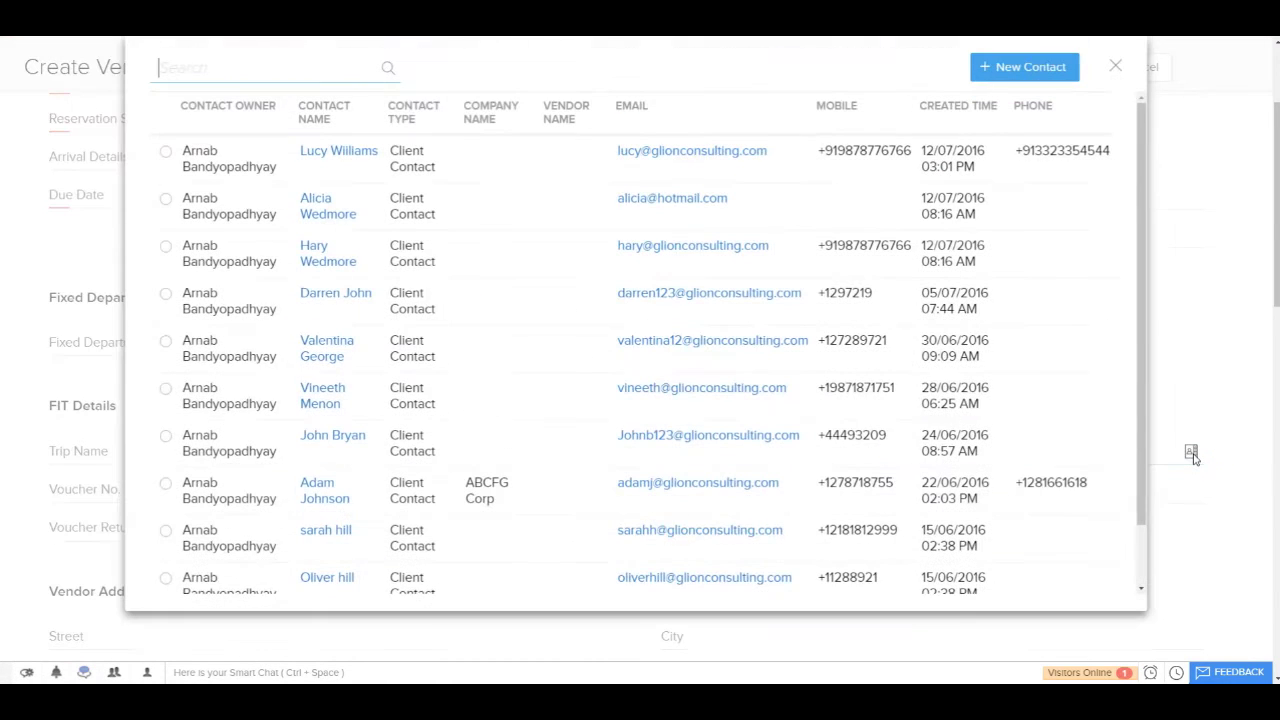
pyautogui.click(345, 168)
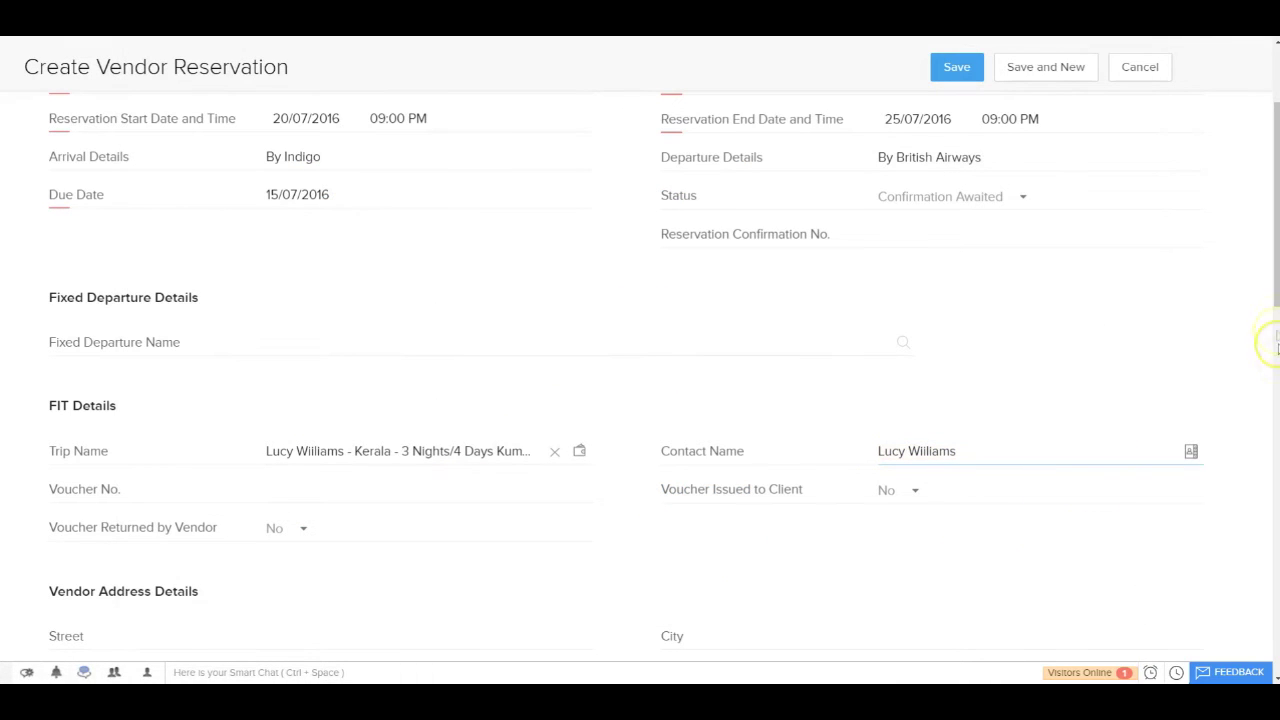
pyautogui.moveTo(1270, 289); pyautogui.dragTo(1163, 434)
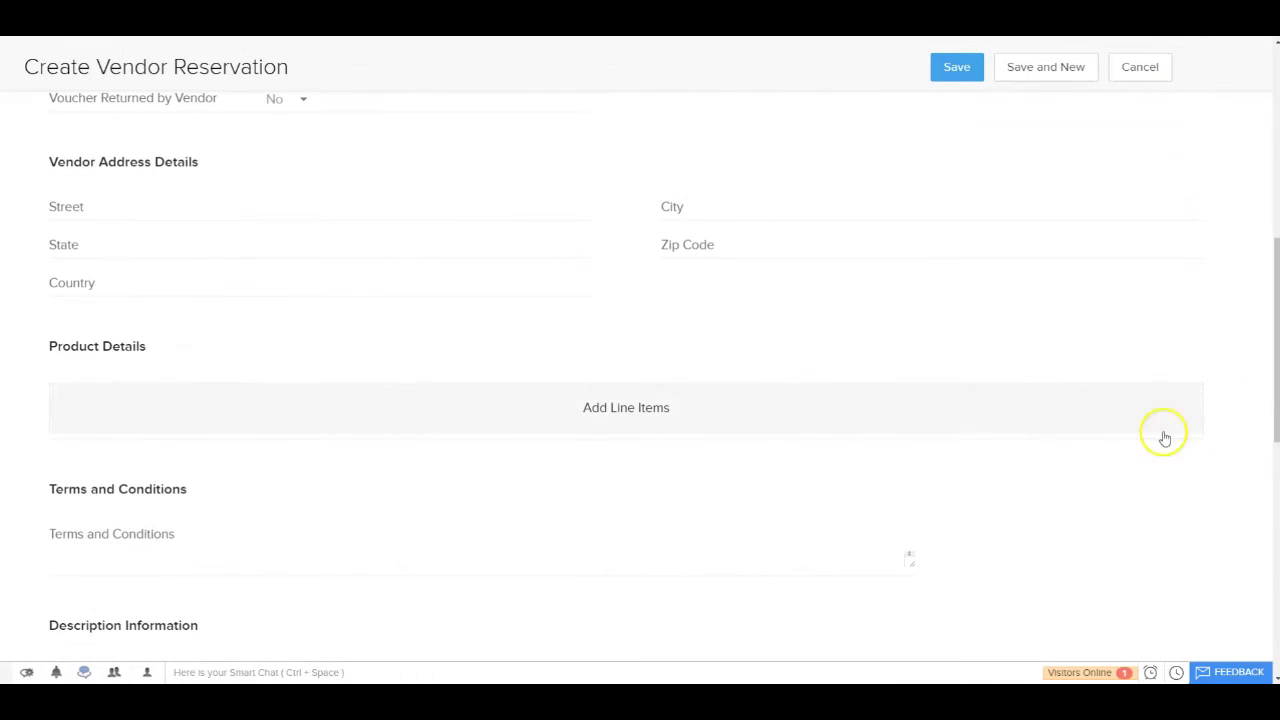
# Step: Add an Accommodation | Kerala Beach Resort line item, quantity 10, totalling Rs. 95000.00
pyautogui.click(620, 418)
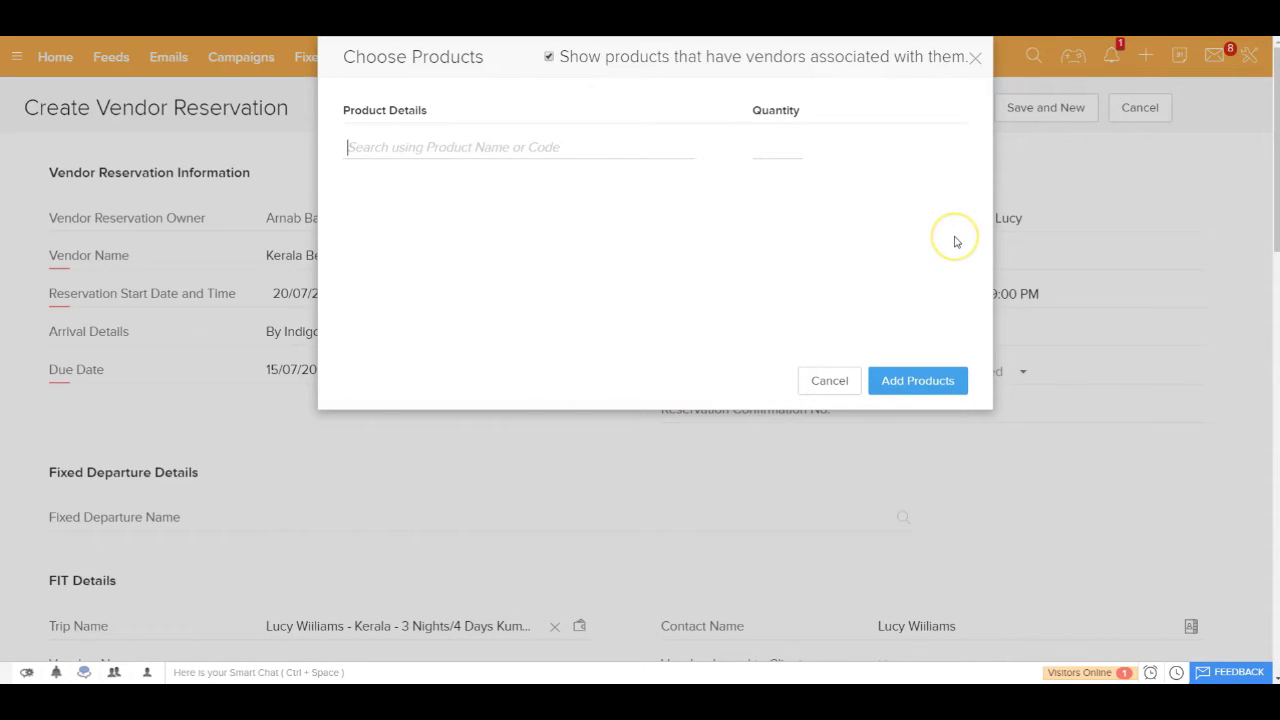
pyautogui.write('kera')
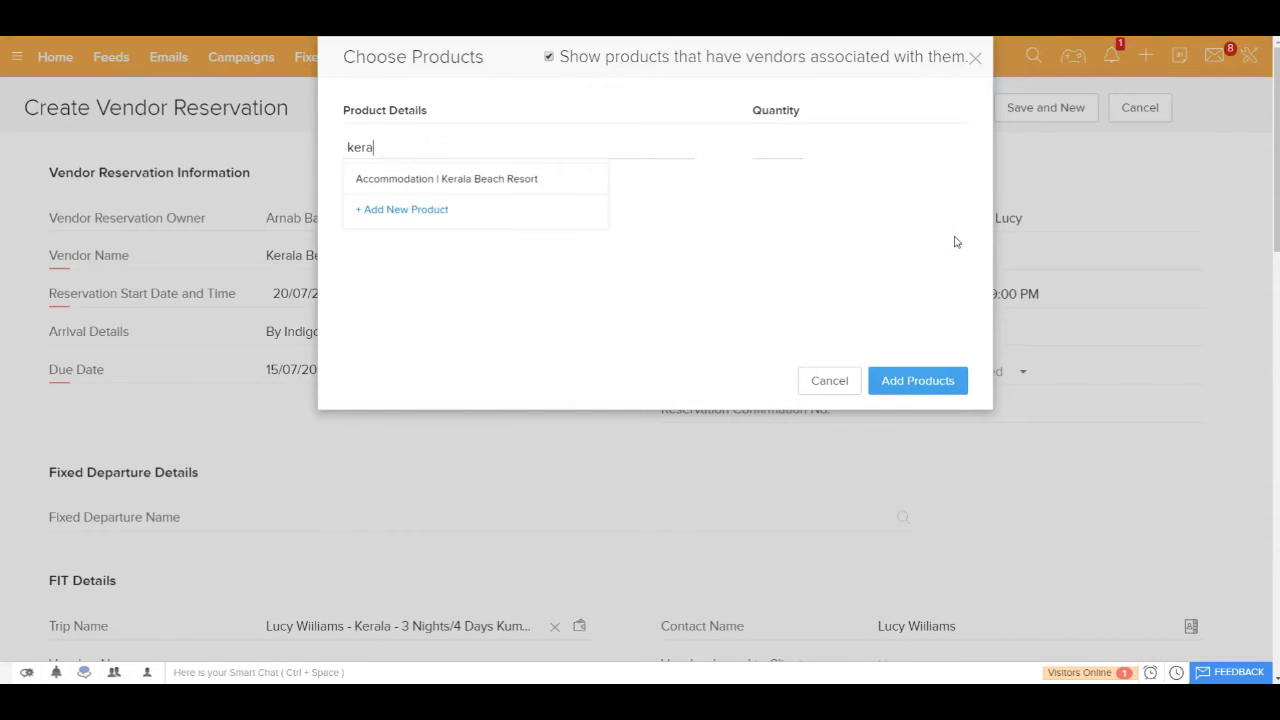
pyautogui.click(492, 183)
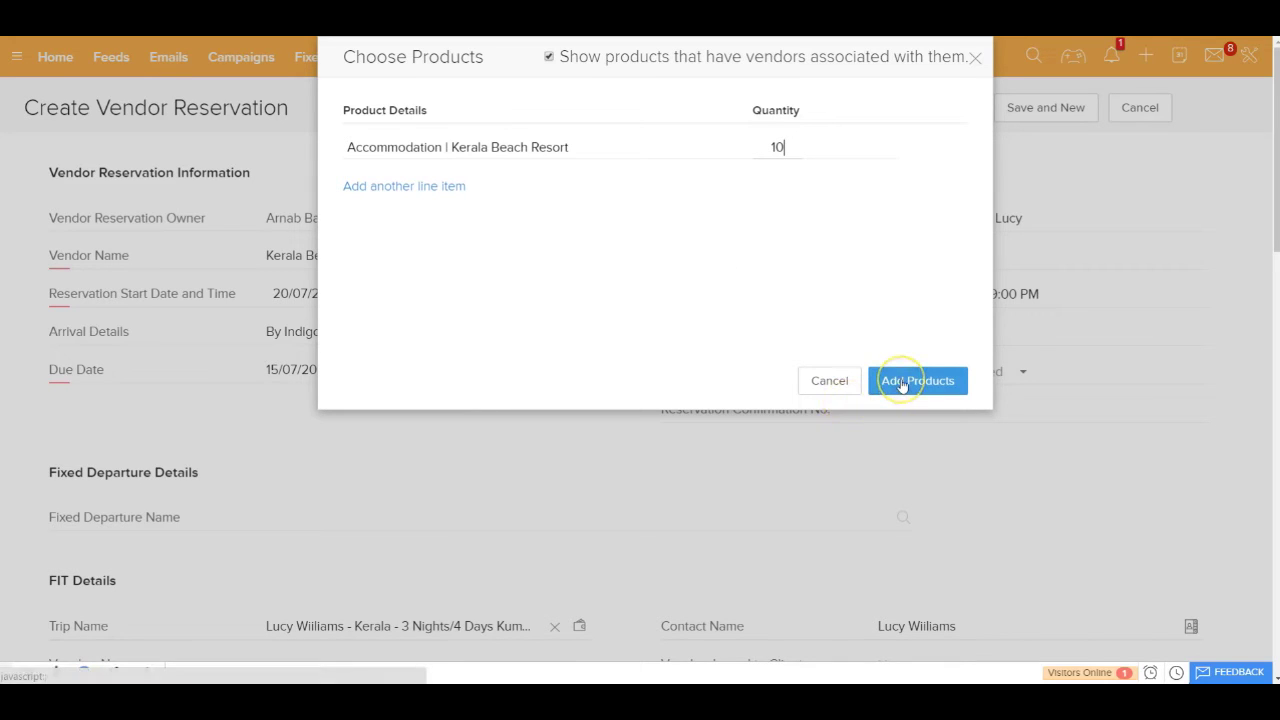
pyautogui.click(868, 386)
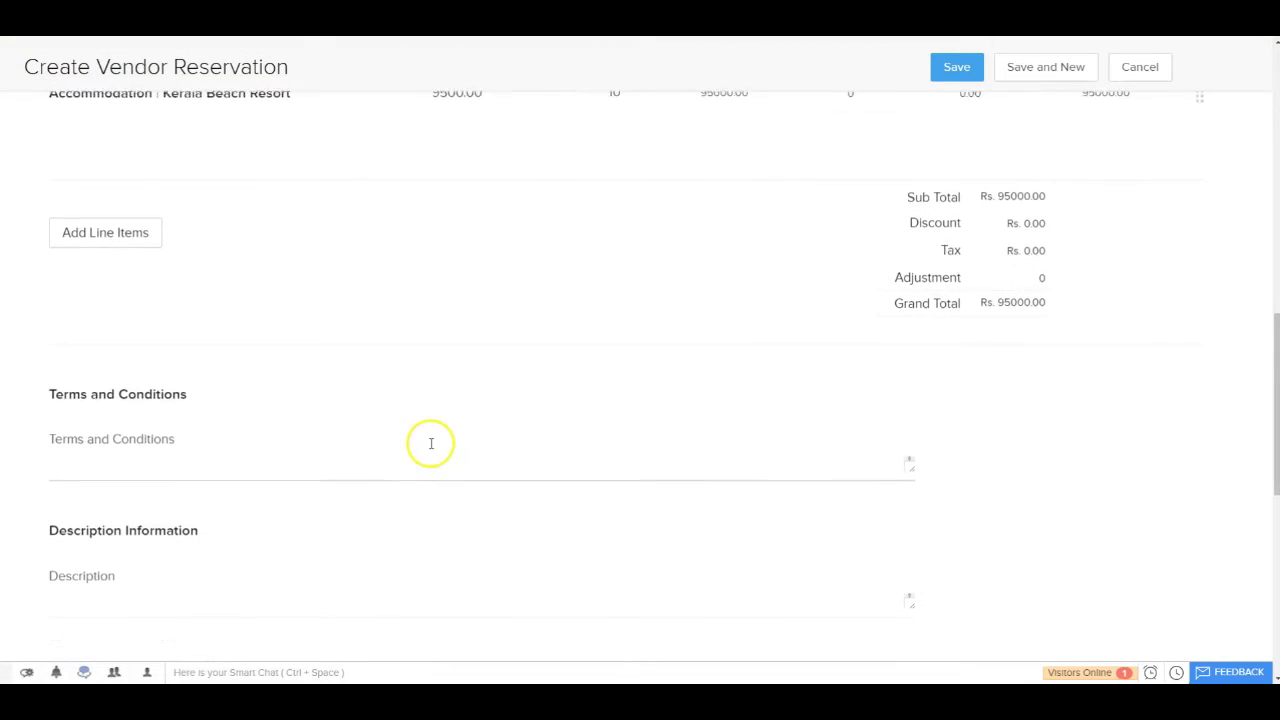
pyautogui.scroll(2, 429, 443)
# Step: Describe the line item as '10 Room Nights' / 'River facing room' and save as Reservation/219
pyautogui.click(138, 313)
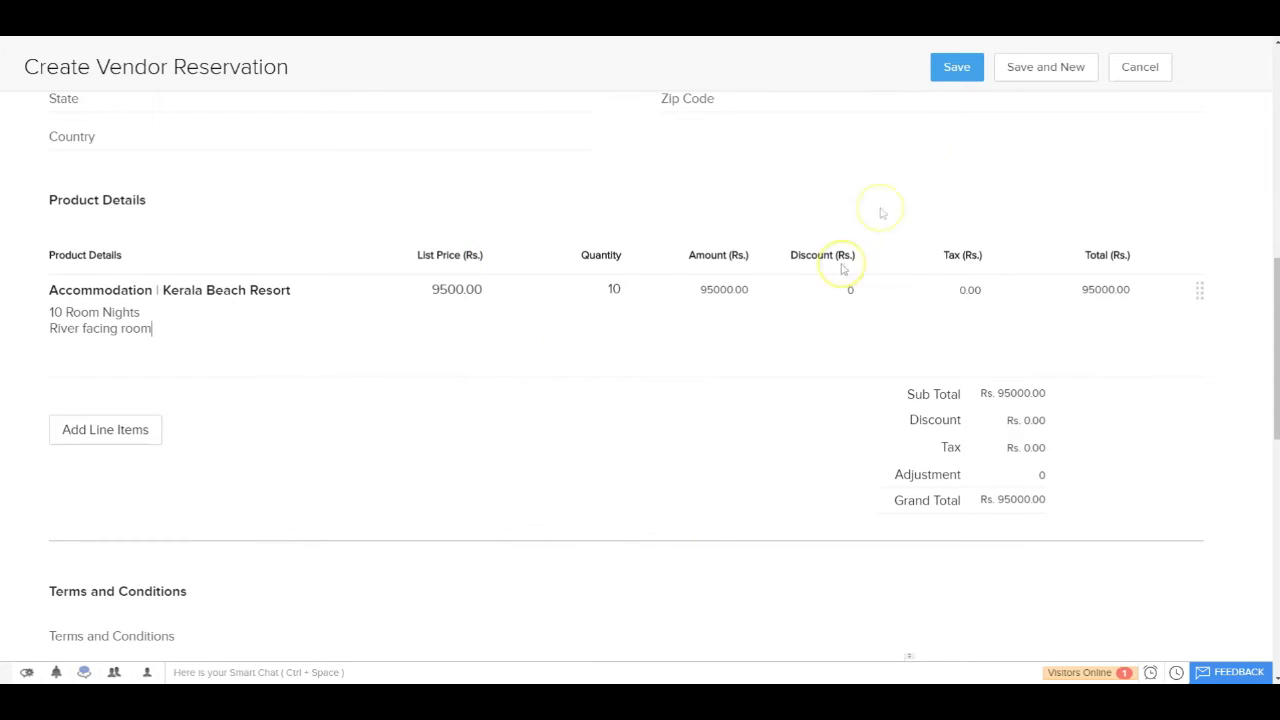
pyautogui.click(955, 72)
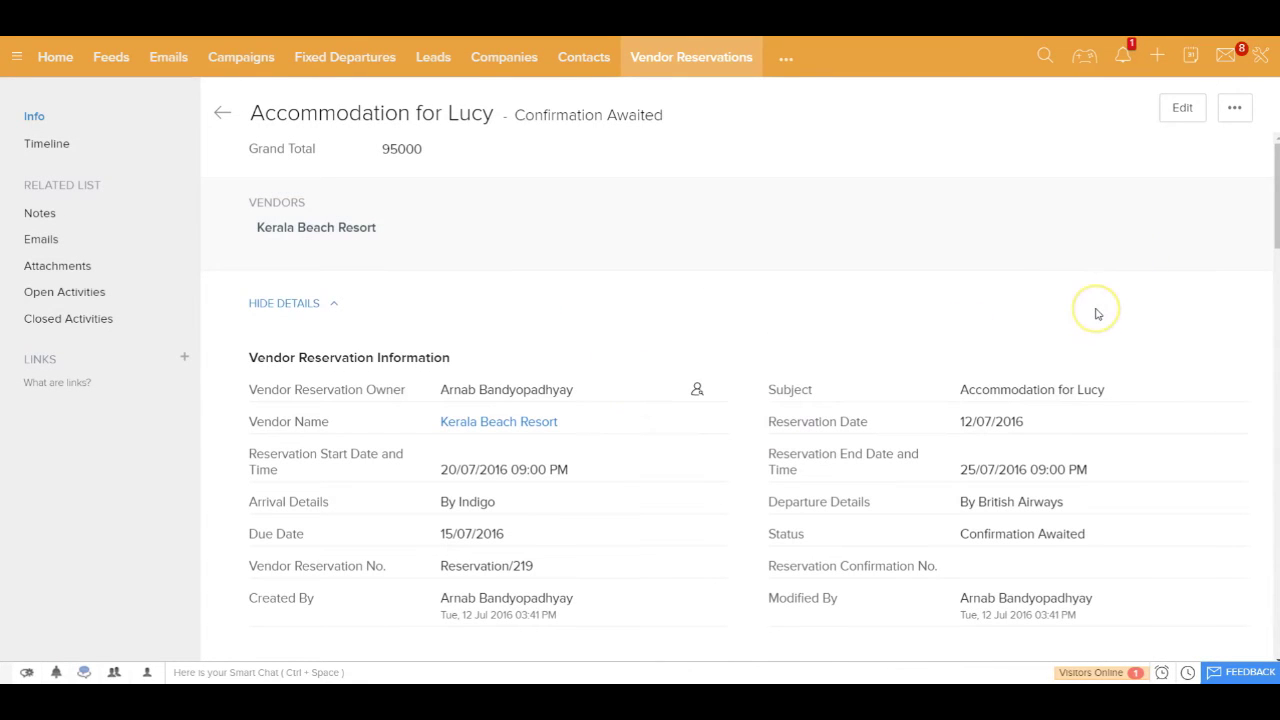
# Step: Export Reservation/219 to PDF with the 'Aptwave FIT Vendor Reservation Template - with Reservation Date'
pyautogui.click(1236, 110)
pyautogui.click(1091, 241)
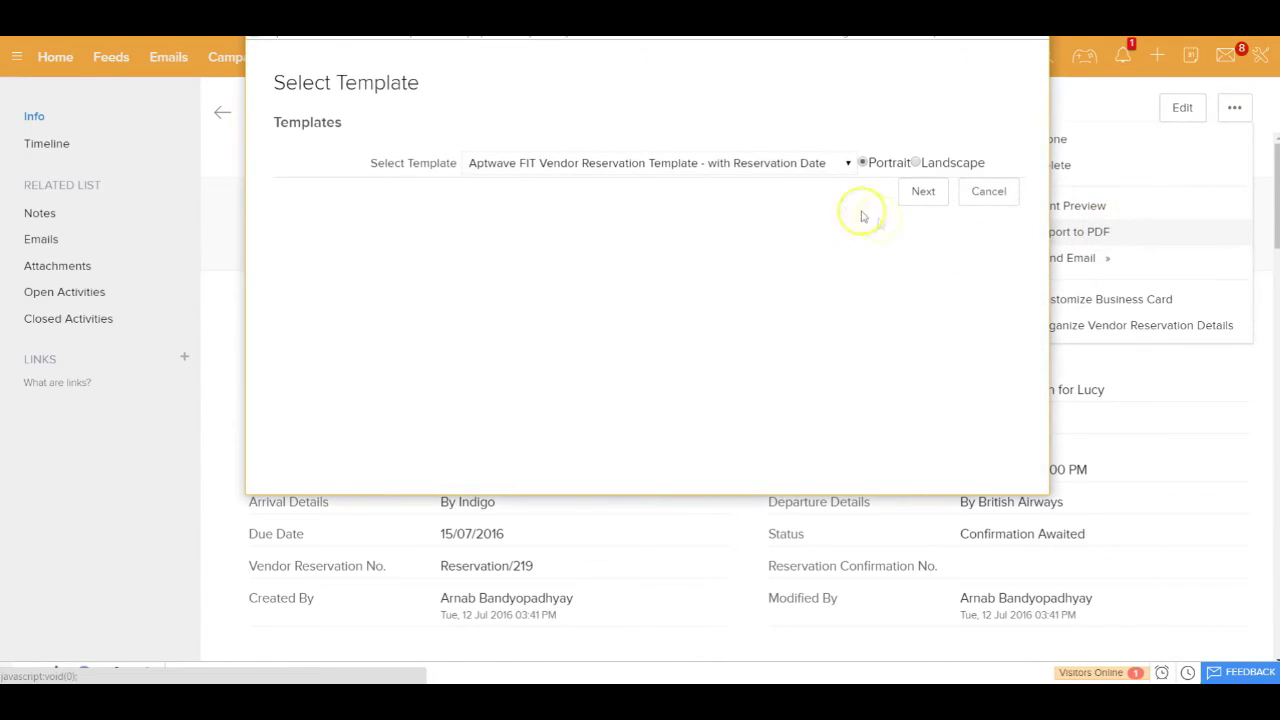
pyautogui.click(787, 165)
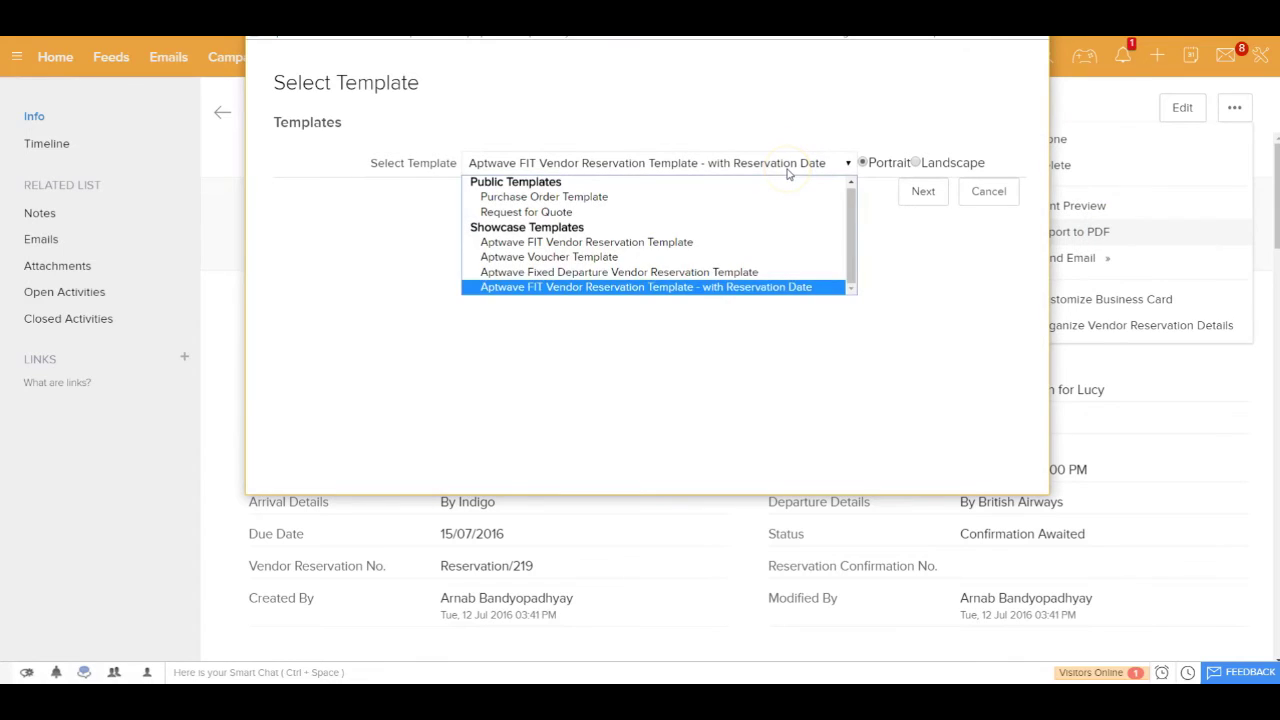
pyautogui.click(698, 288)
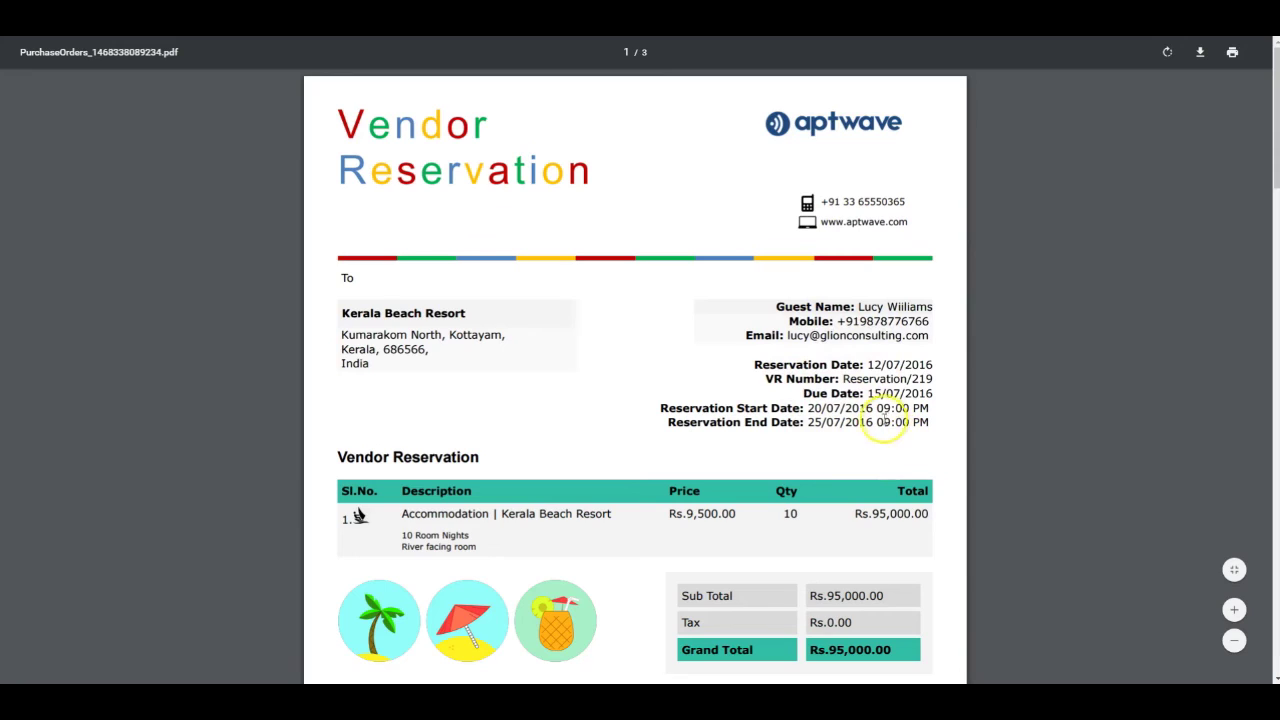
# Step: Scroll through the Reservation/219 PDF to review the Kerala Beach Resort stay details
pyautogui.scroll(-1, 882, 421)
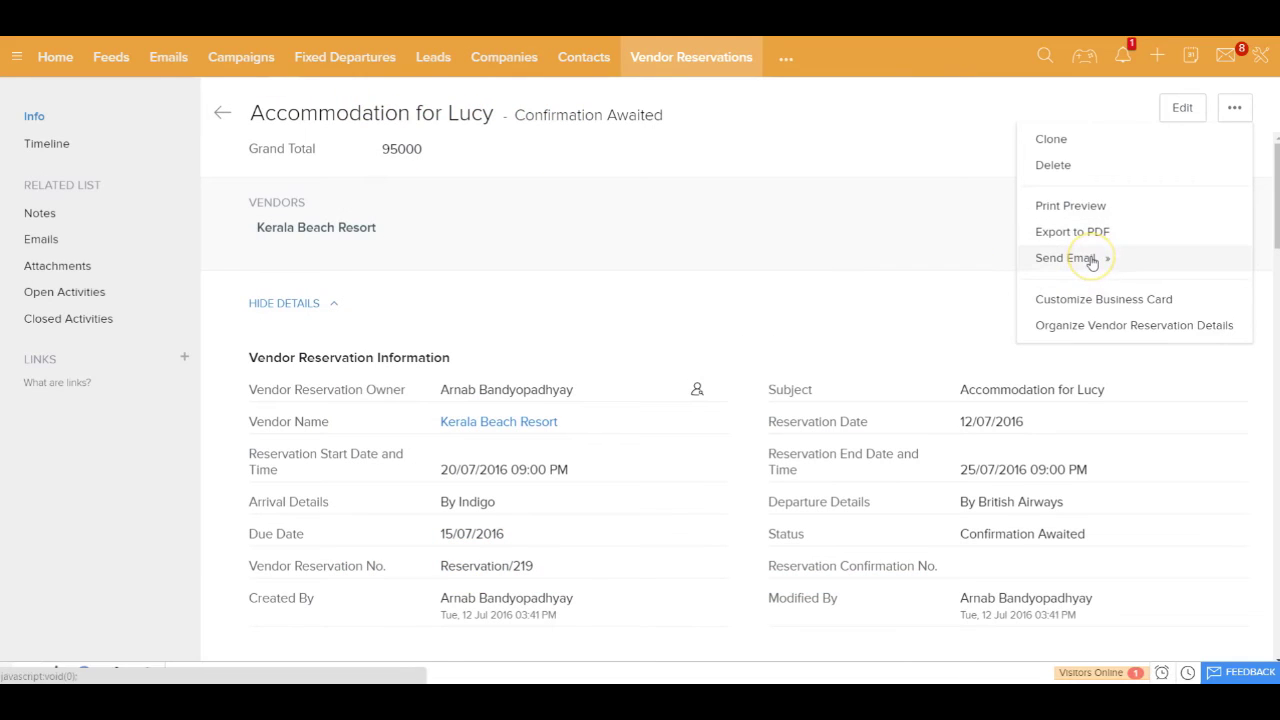
pyautogui.moveTo(1093, 262)
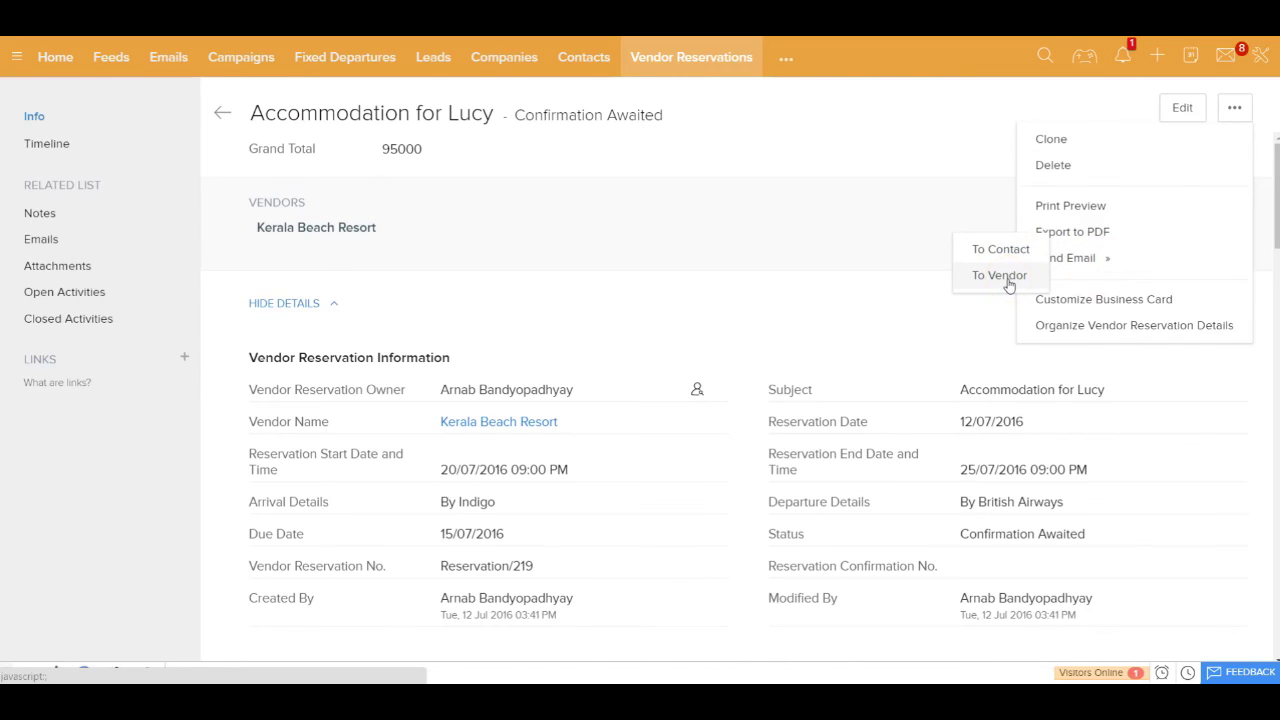
pyautogui.click(817, 286)
pyautogui.moveTo(1276, 225); pyautogui.dragTo(1268, 400)
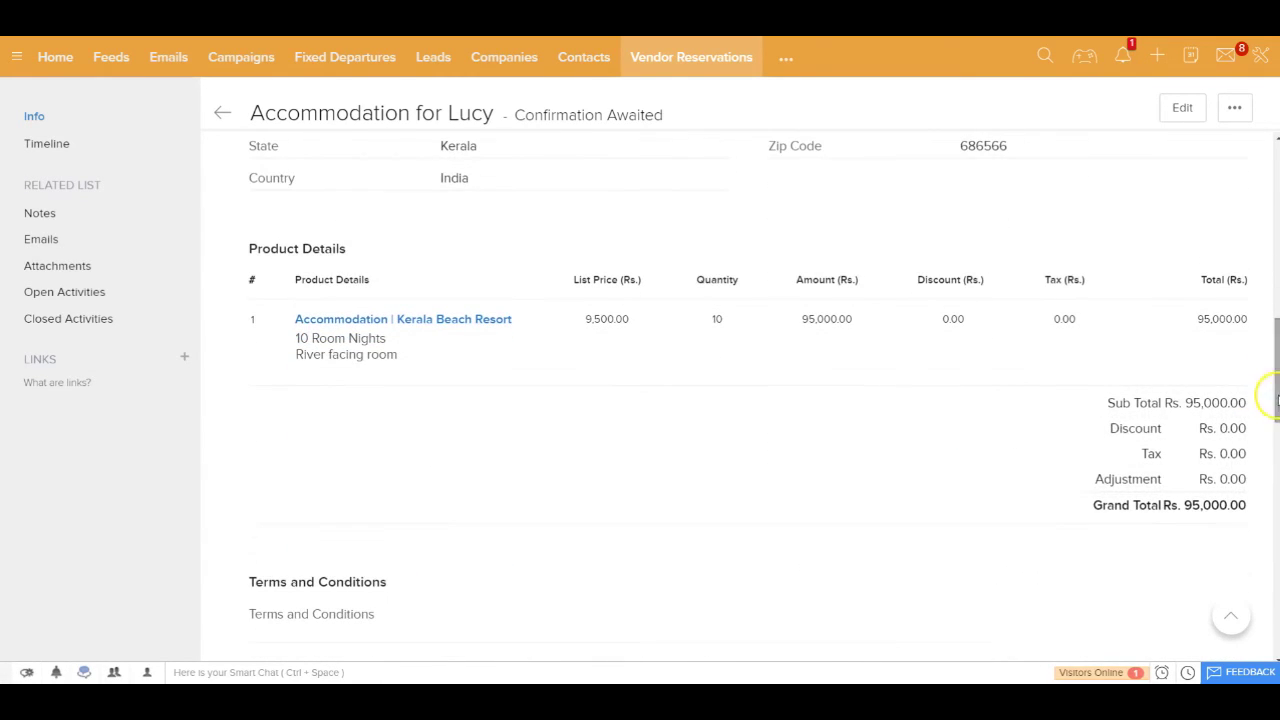
pyautogui.moveTo(1189, 506); pyautogui.dragTo(1236, 503)
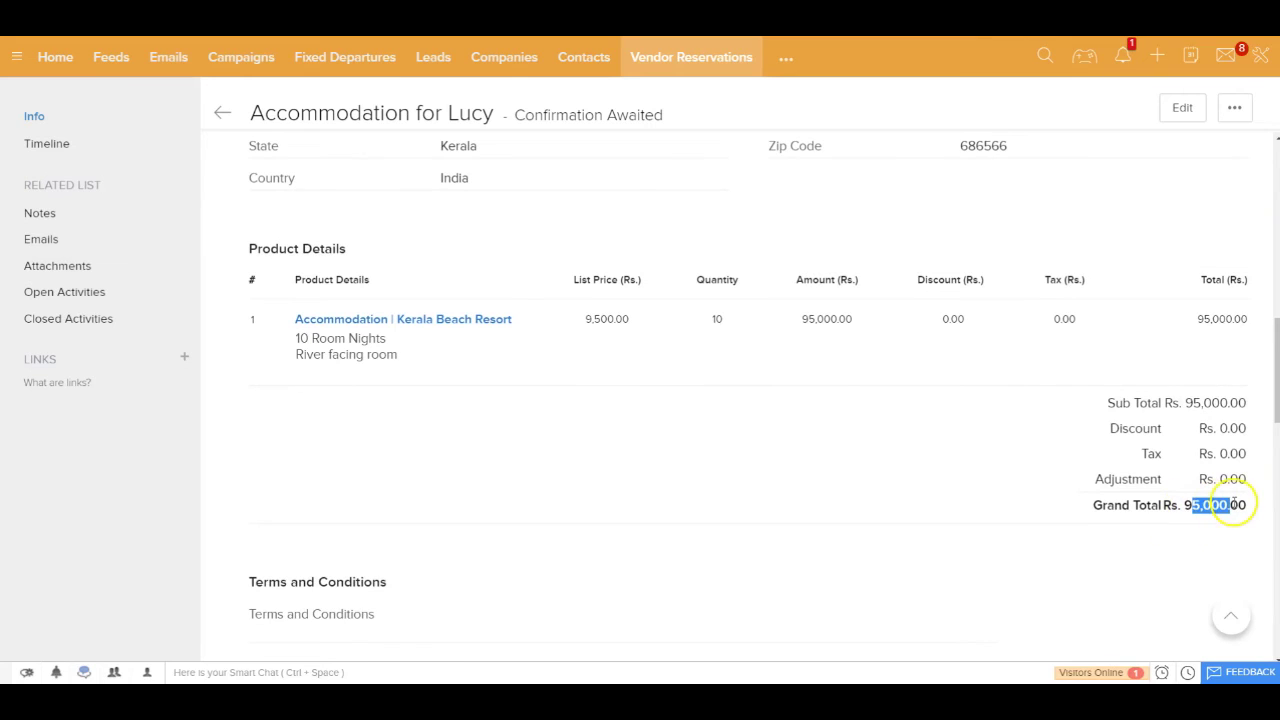
pyautogui.moveTo(1276, 405); pyautogui.dragTo(1275, 285)
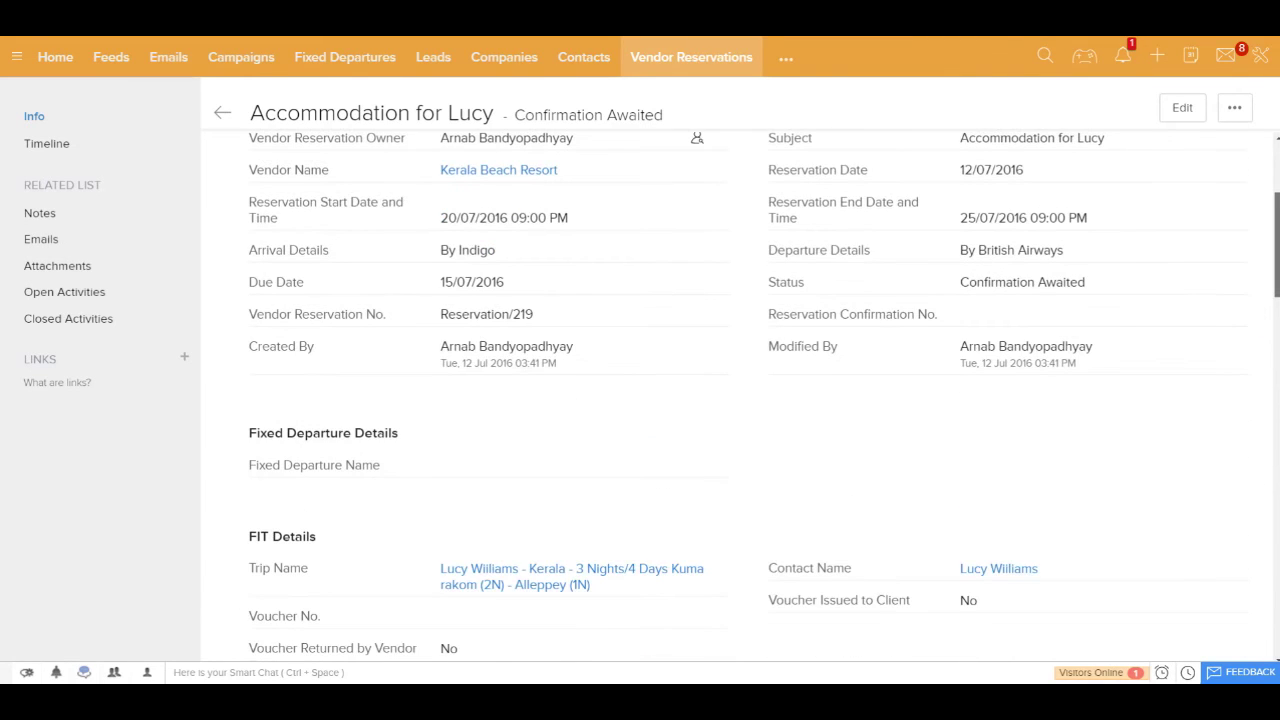
# Step: Open the linked Kerala trip record and highlight its Trip Cost of Rs. 95,000.00
pyautogui.click(533, 591)
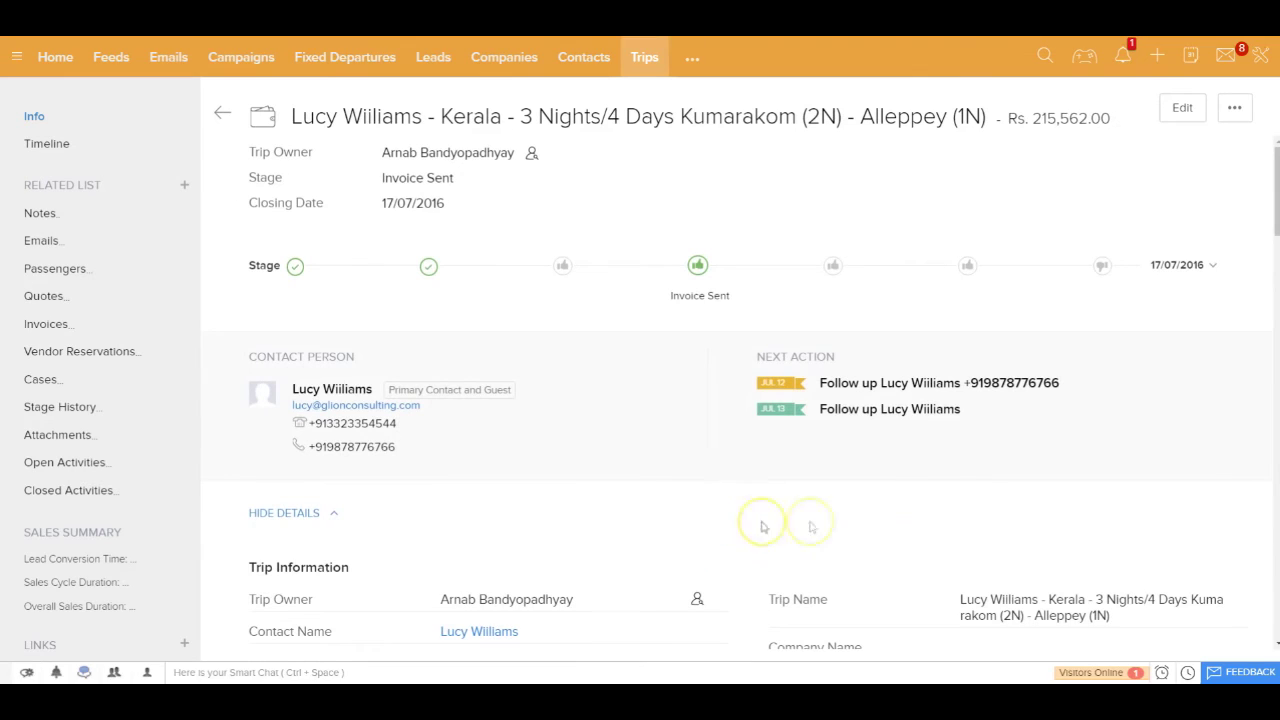
pyautogui.moveTo(1275, 225); pyautogui.dragTo(1274, 318)
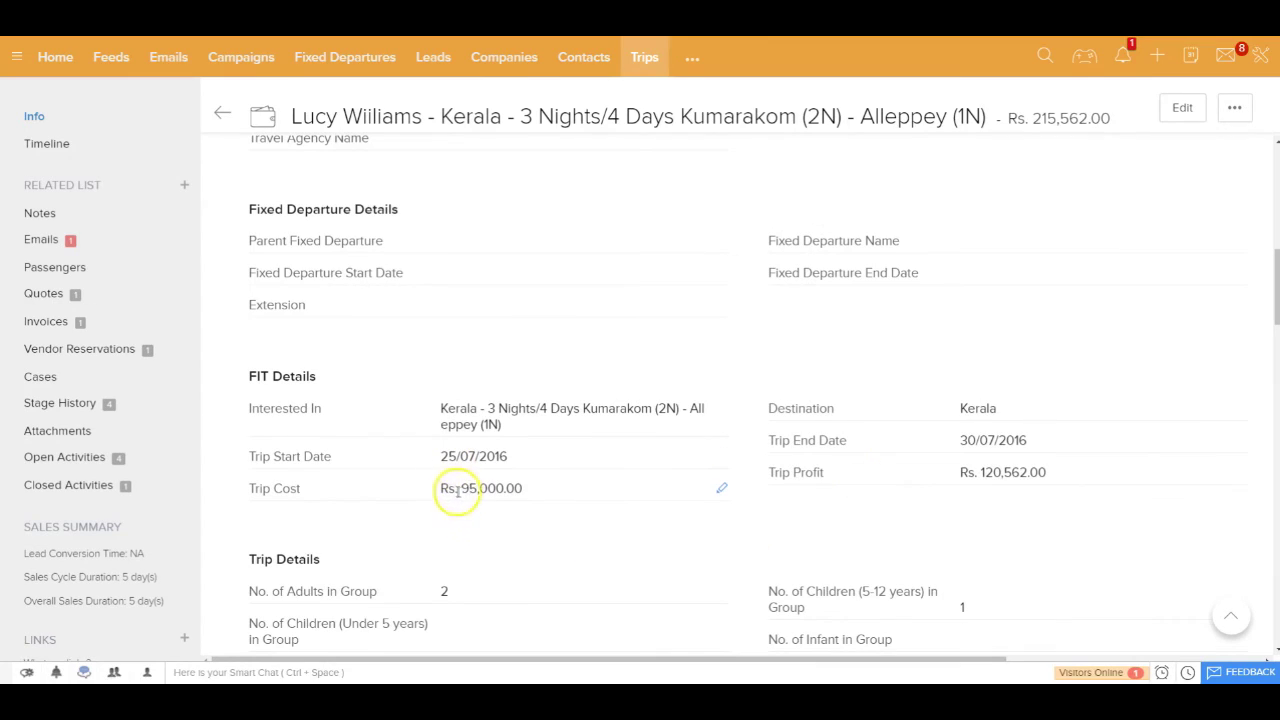
pyautogui.moveTo(440, 488); pyautogui.dragTo(535, 490)
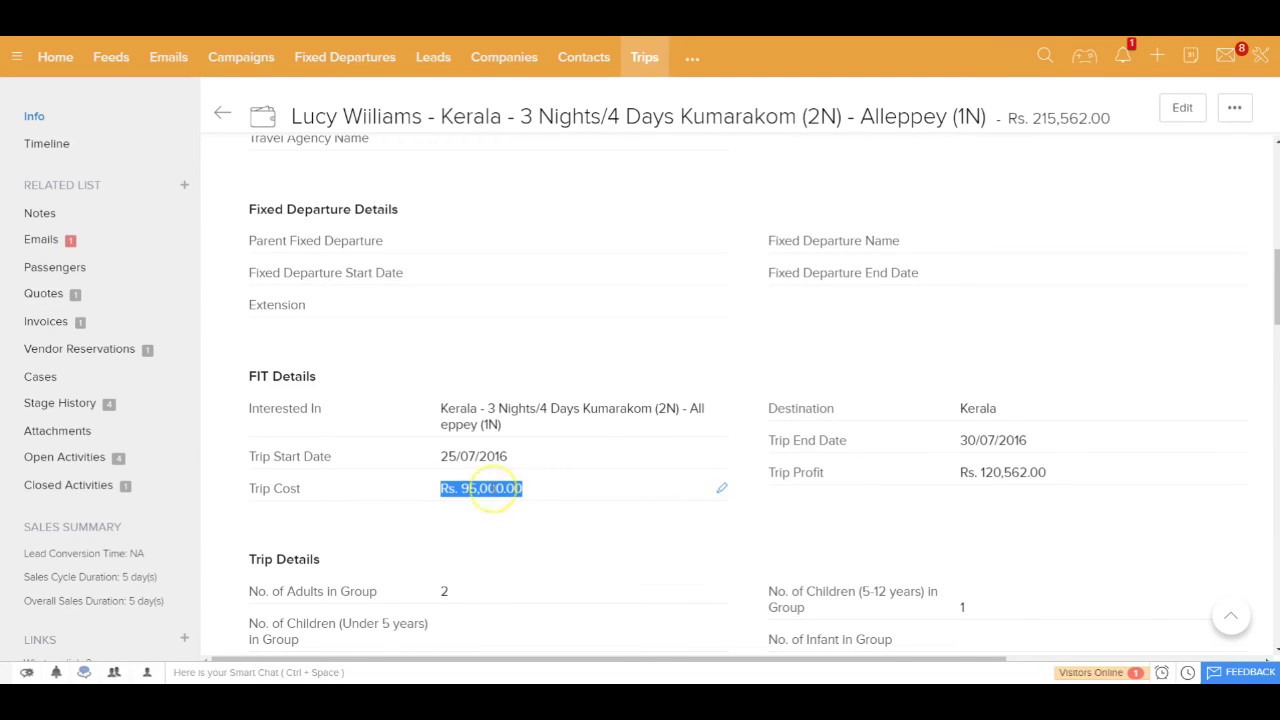
# Step: Review the trip's Amount and Trip Profit of Rs. 120,562.00
pyautogui.moveTo(1274, 300); pyautogui.dragTo(1272, 380)
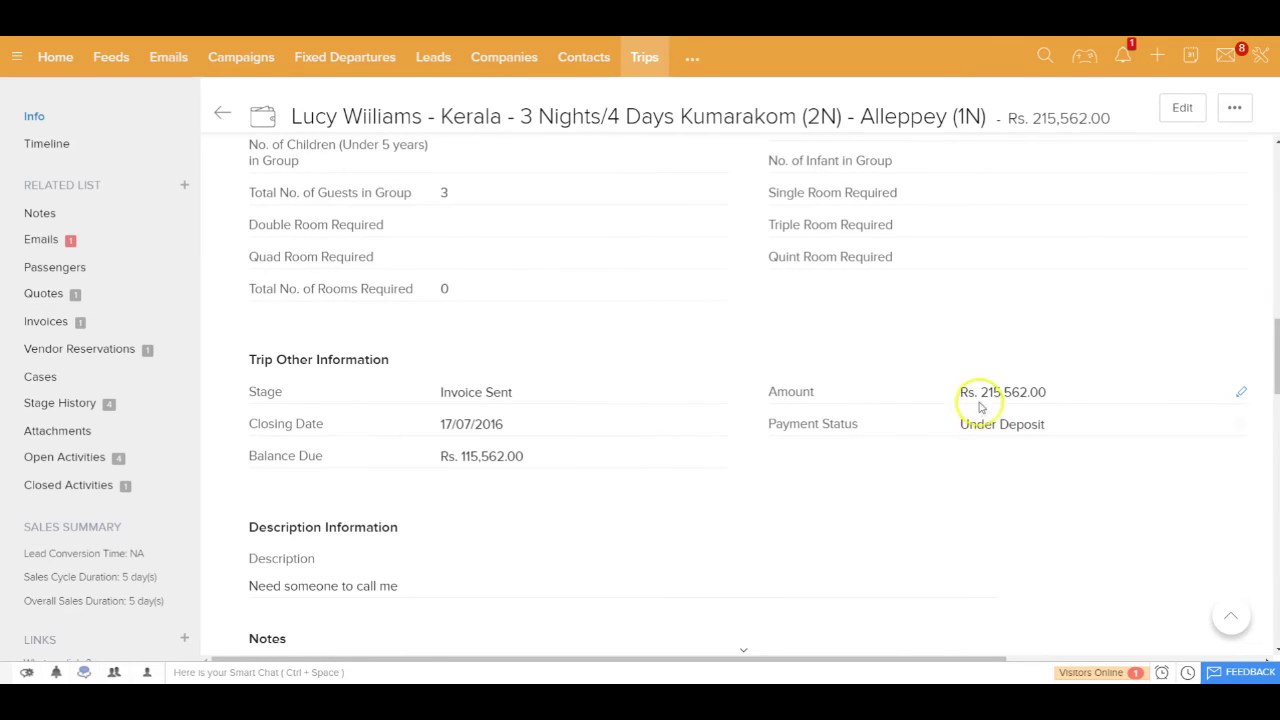
pyautogui.moveTo(960, 392); pyautogui.dragTo(1024, 412)
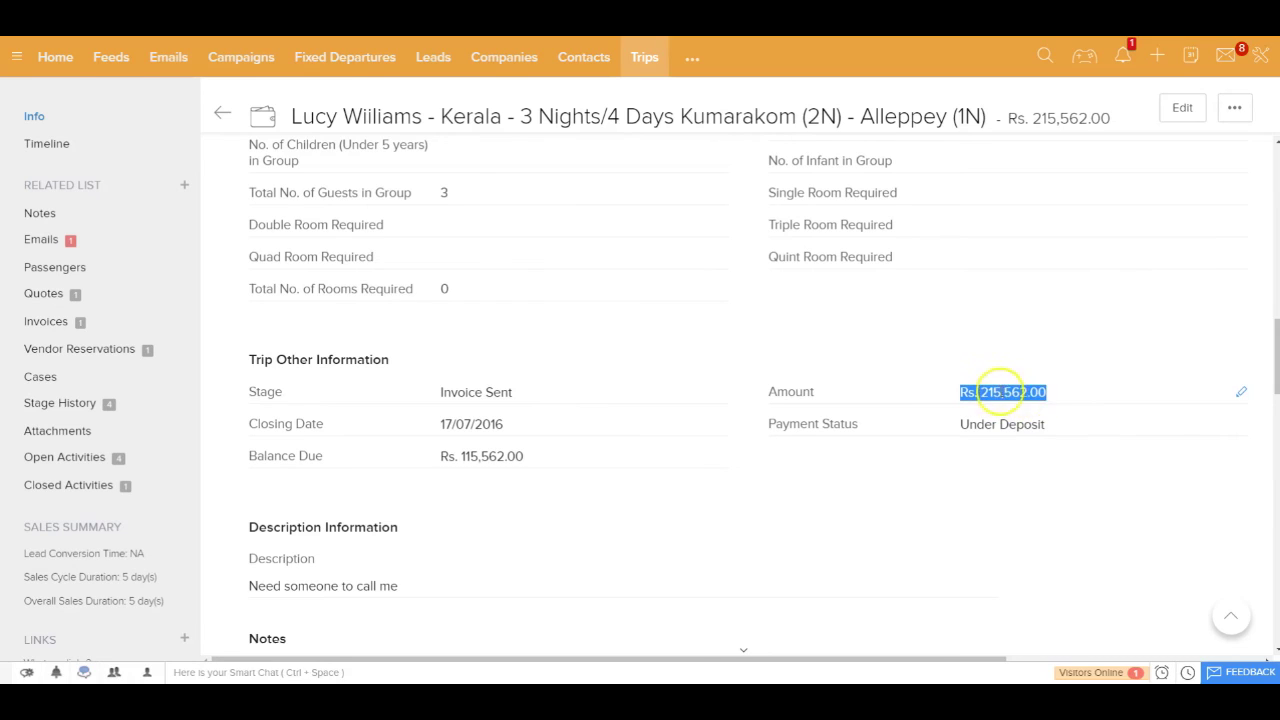
pyautogui.moveTo(1275, 371); pyautogui.dragTo(1274, 318)
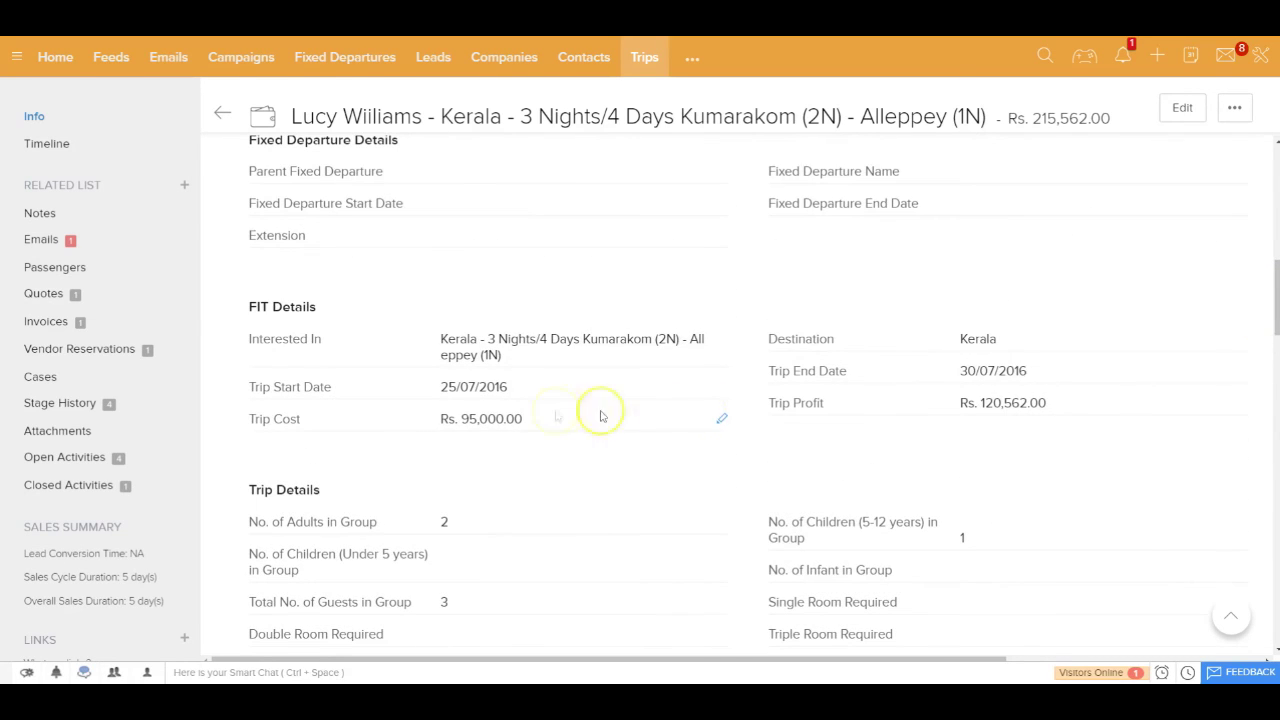
pyautogui.moveTo(438, 418); pyautogui.dragTo(527, 418)
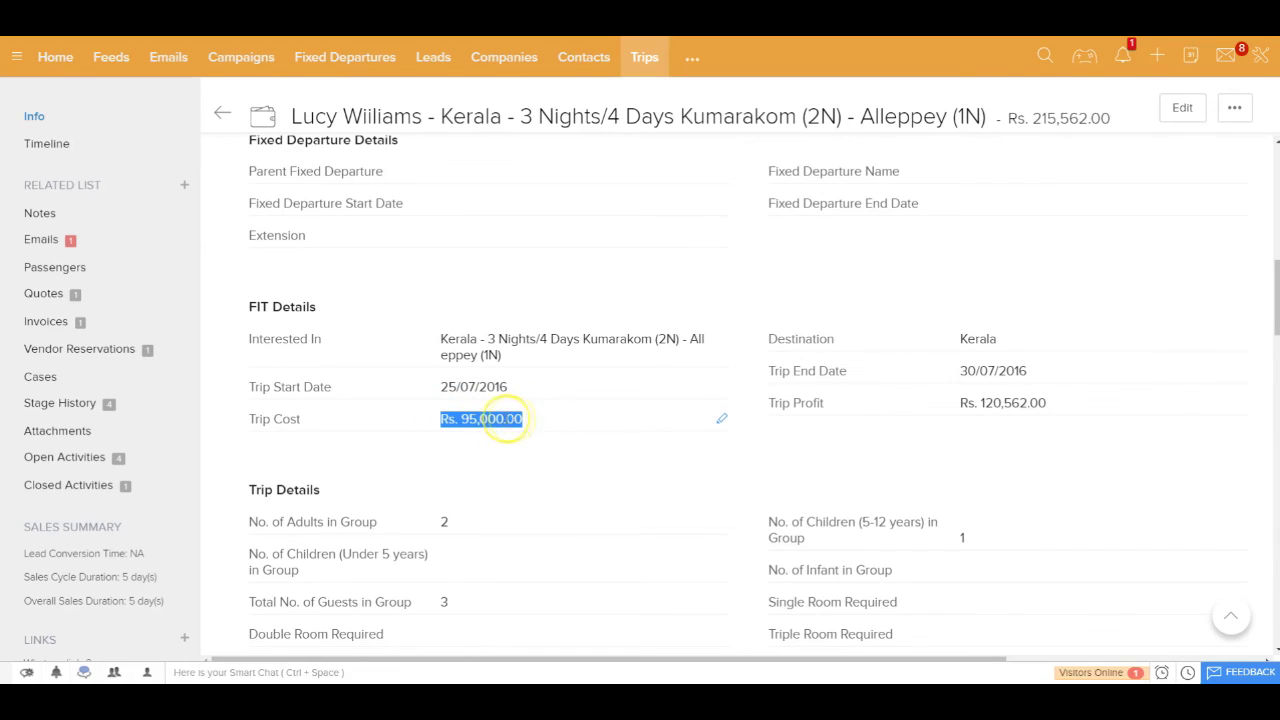
pyautogui.moveTo(959, 402); pyautogui.dragTo(1068, 405)
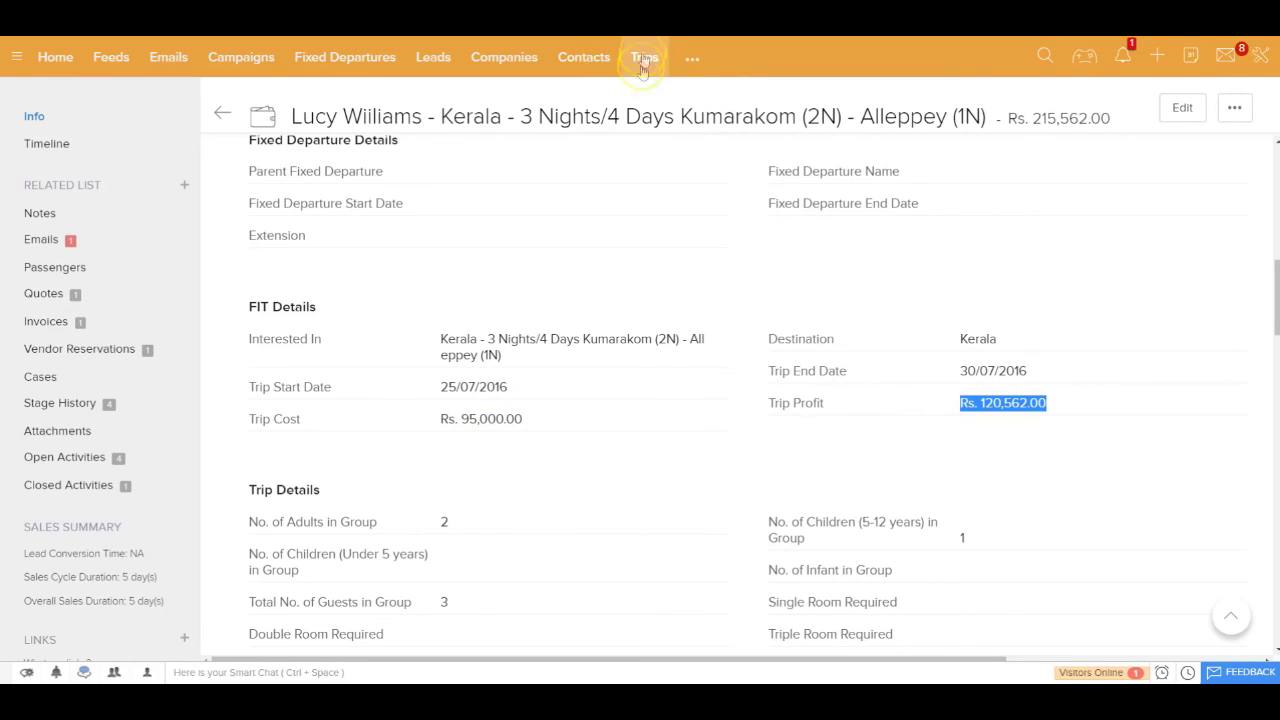
pyautogui.click(106, 352)
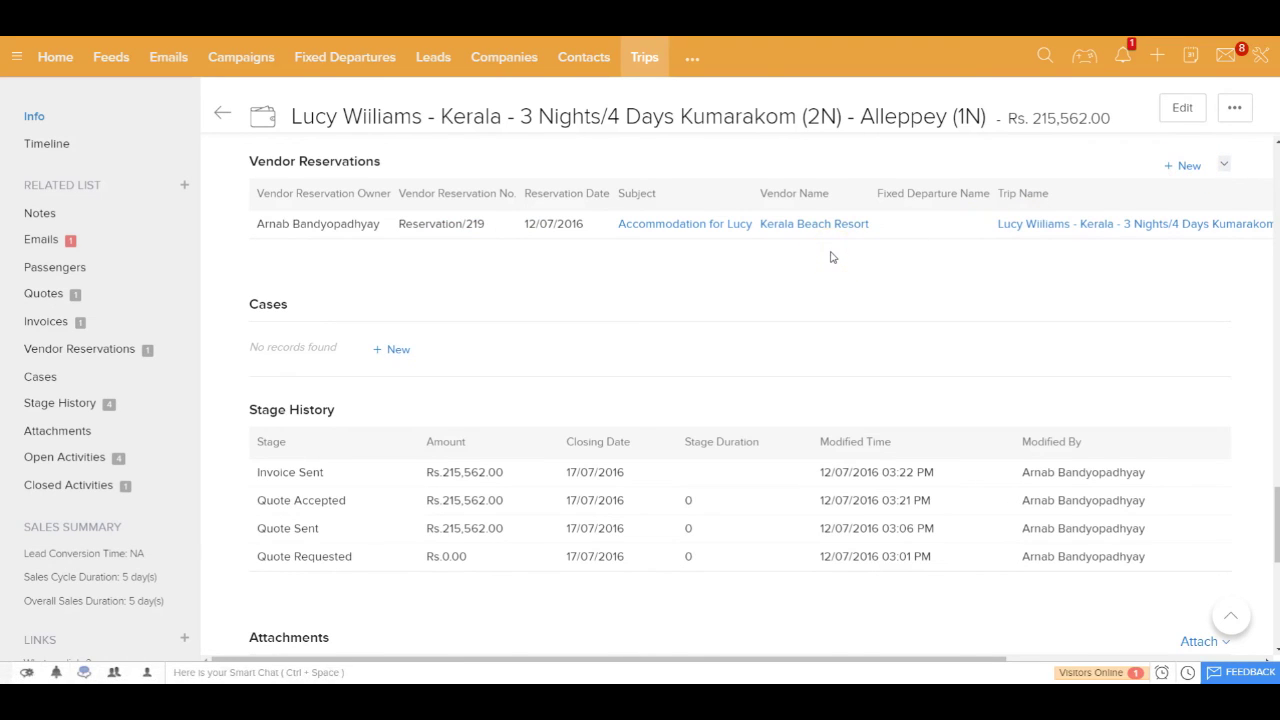
# Step: Show the trip's Vendor Reservations section listing Reservation/219 from Kerala Beach Resort
pyautogui.click(718, 262)
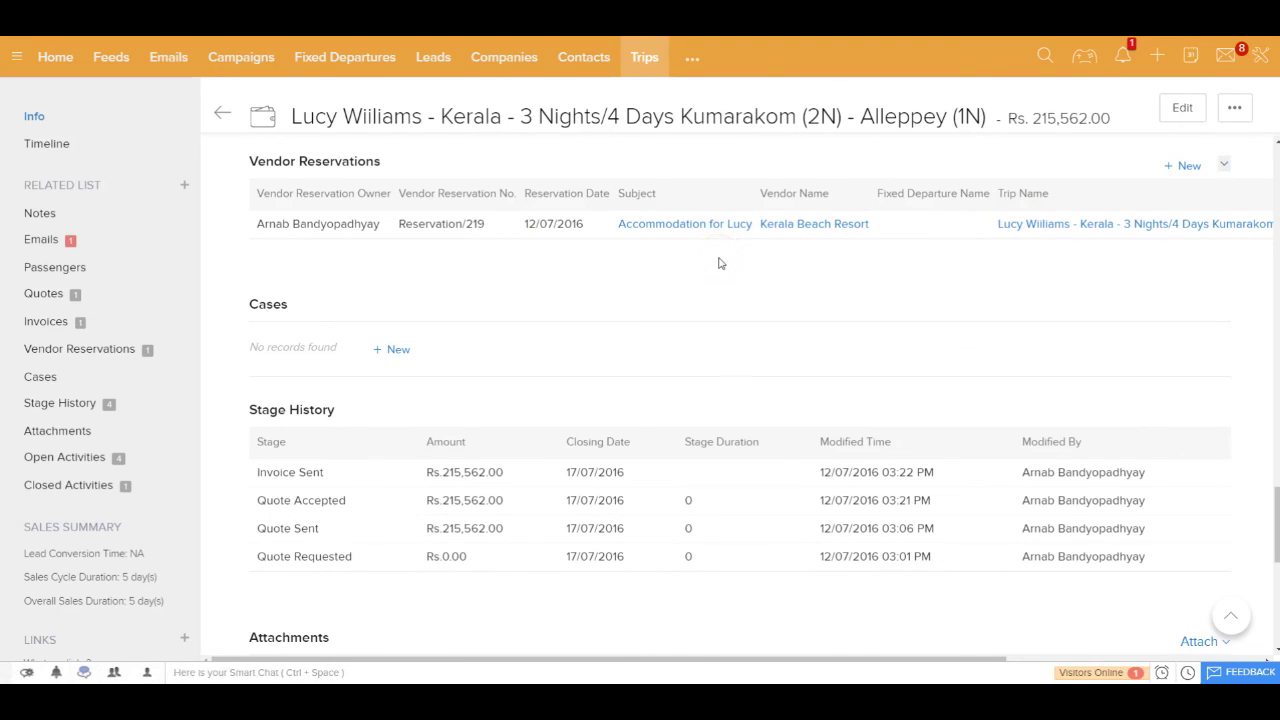